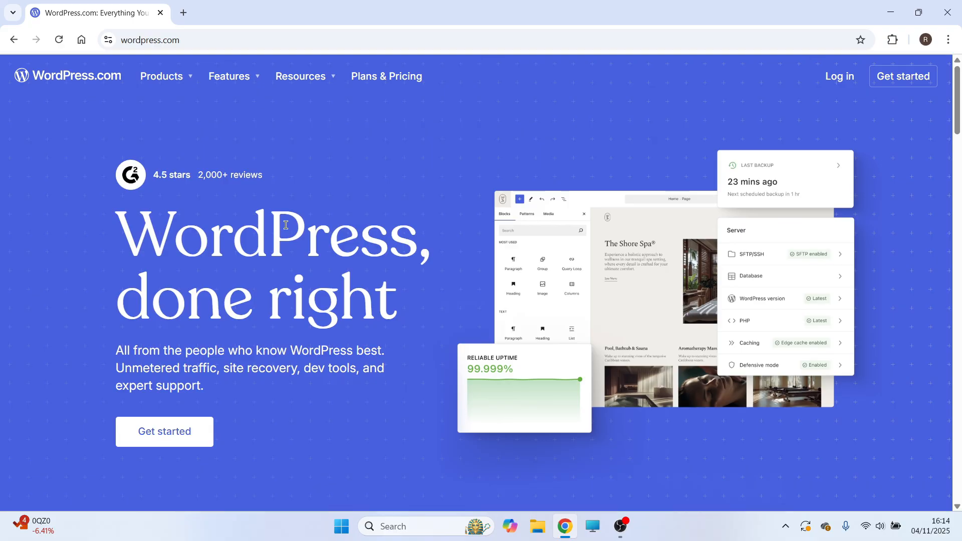
Search Google for xampp in Chrome and open the Apache Friends XAMPP site.
key("super+d")
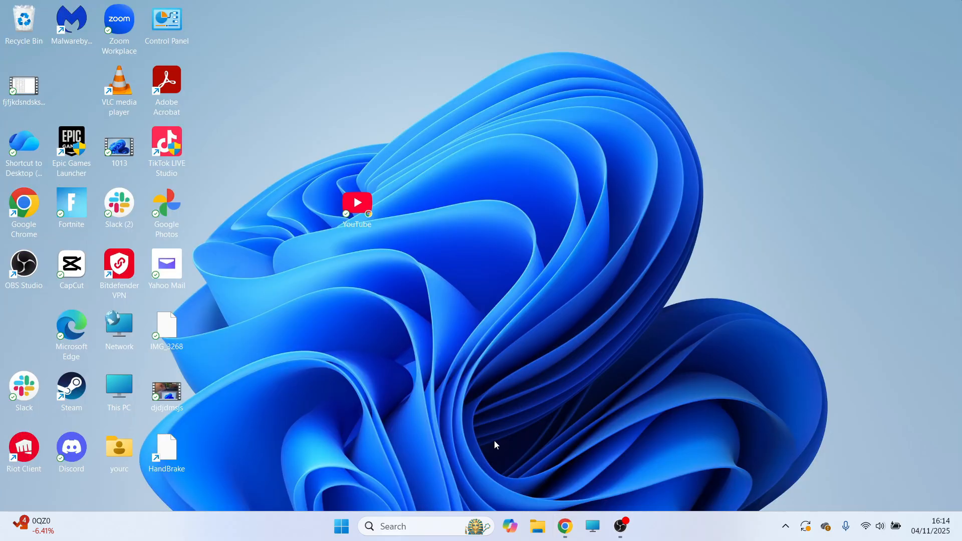
left_click(557, 525)
type("xampp")
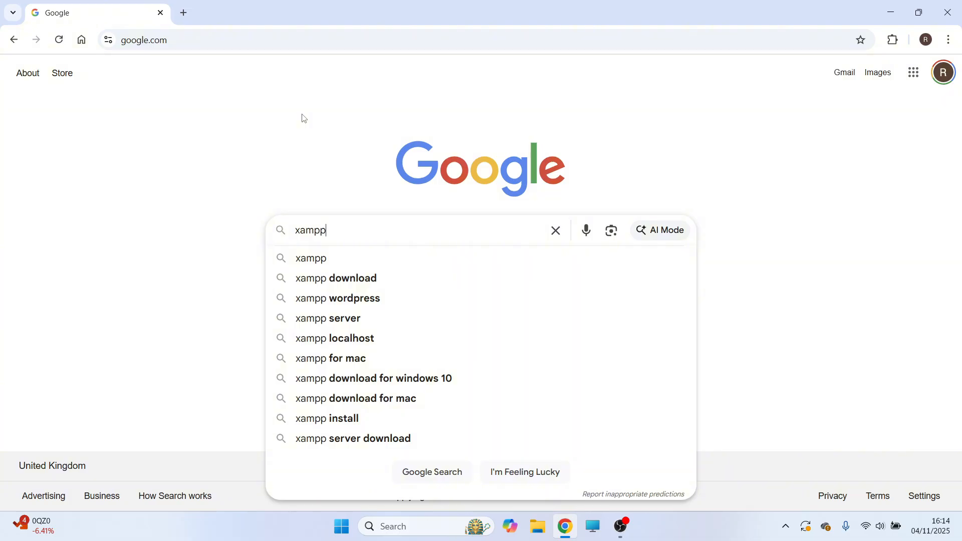
key("Return")
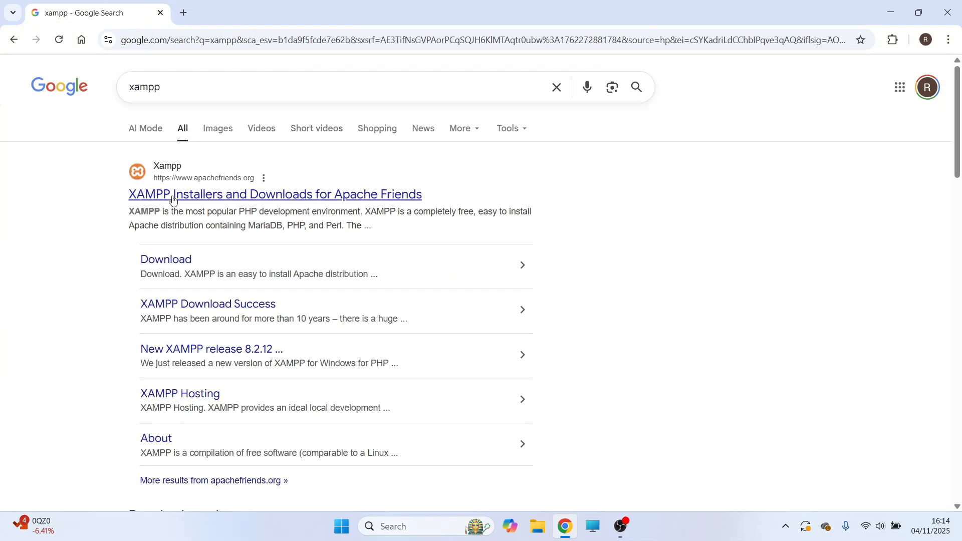
left_click(173, 195)
Download the XAMPP 8.2.12 installer for Windows, using SourceForge's latest version link.
scroll(421, 219, "down", 1)
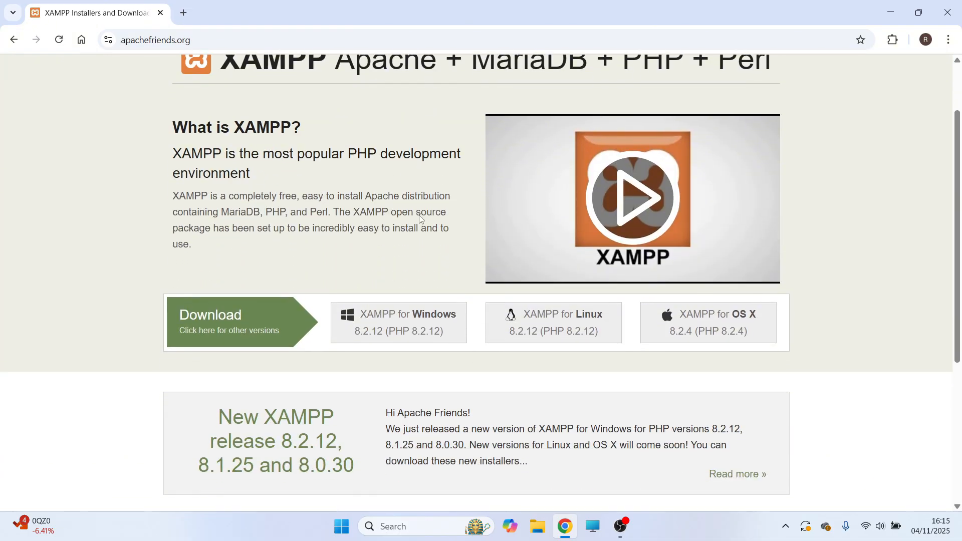
left_click(395, 325)
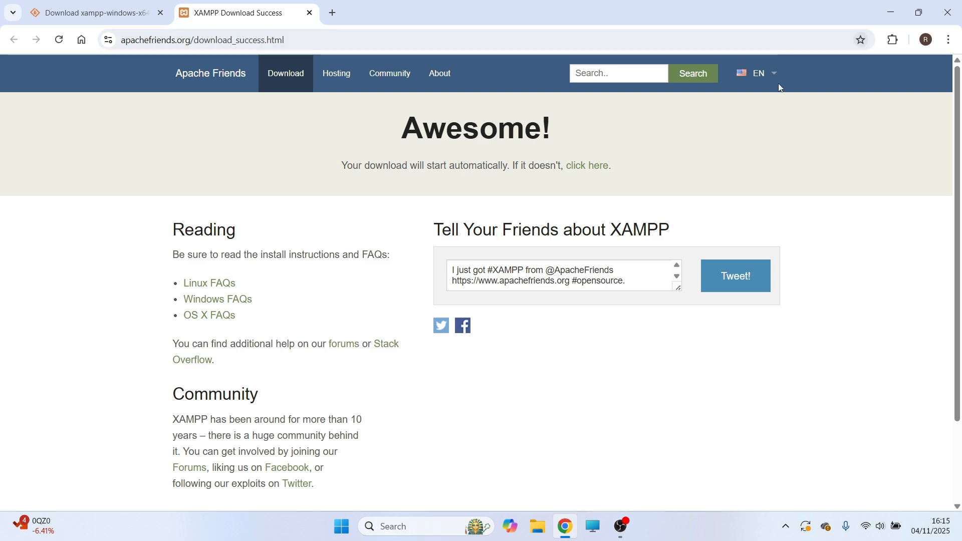
left_click(585, 170)
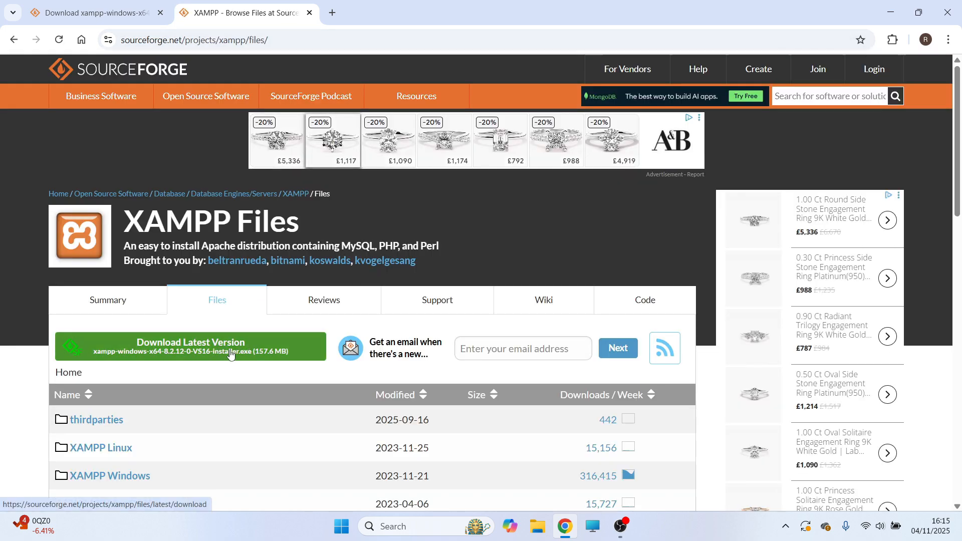
left_click(219, 353)
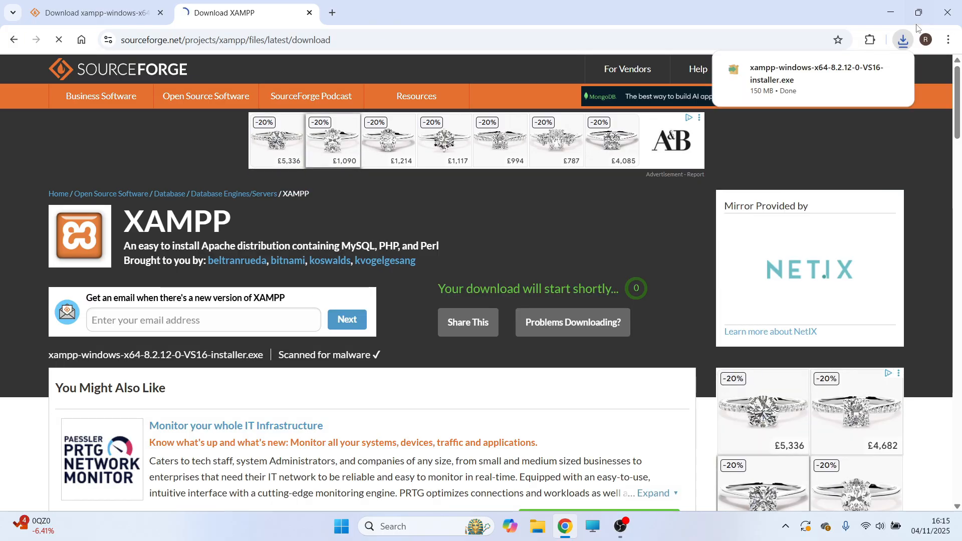
Run the downloaded XAMPP installer and start the installation into C:\xampp with all default components selected.
mouse_move(787, 83)
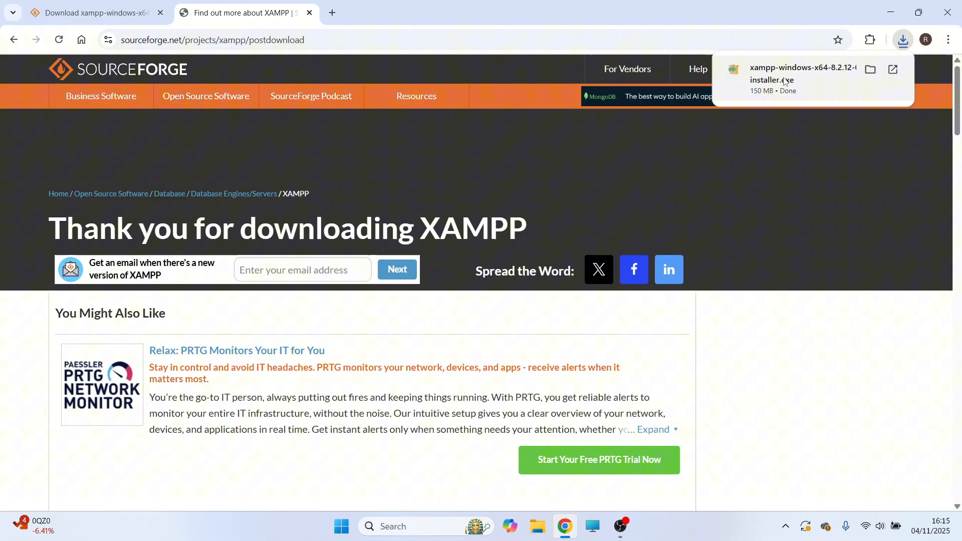
left_click(785, 81)
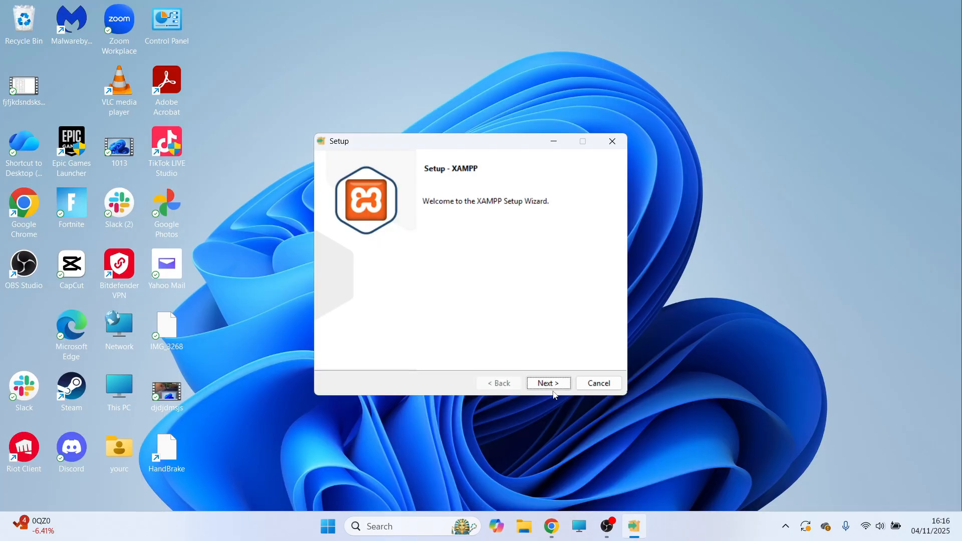
left_click(552, 387)
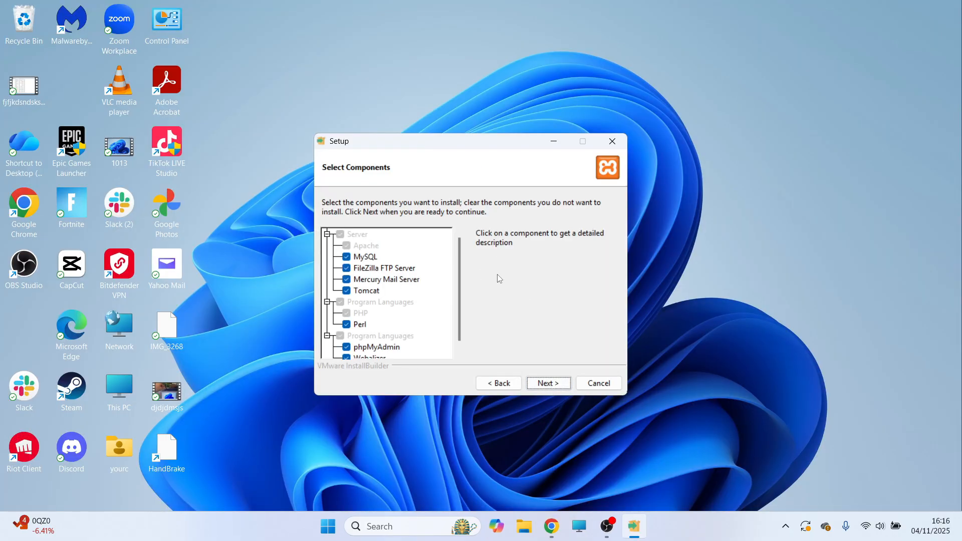
left_click(551, 384)
left_click(554, 384)
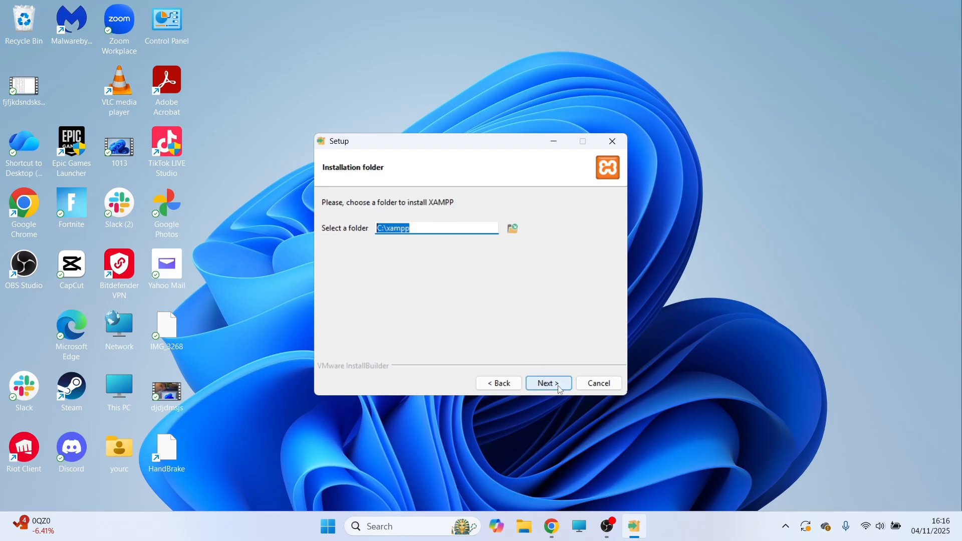
left_click(556, 385)
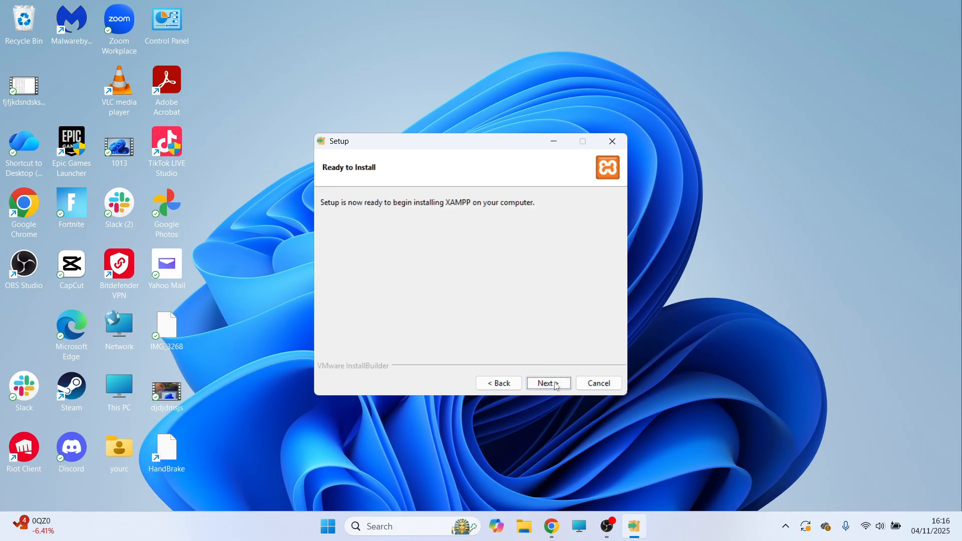
left_click(556, 386)
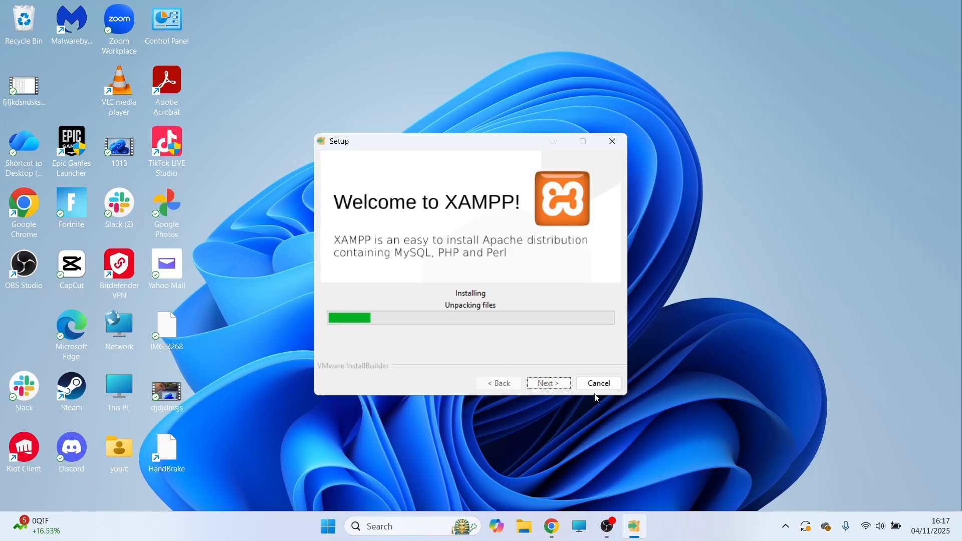
Switch to Chrome, search Google for wordpress download and open the WordPress.org download page.
left_click(552, 526)
left_click(279, 112)
type("wordp")
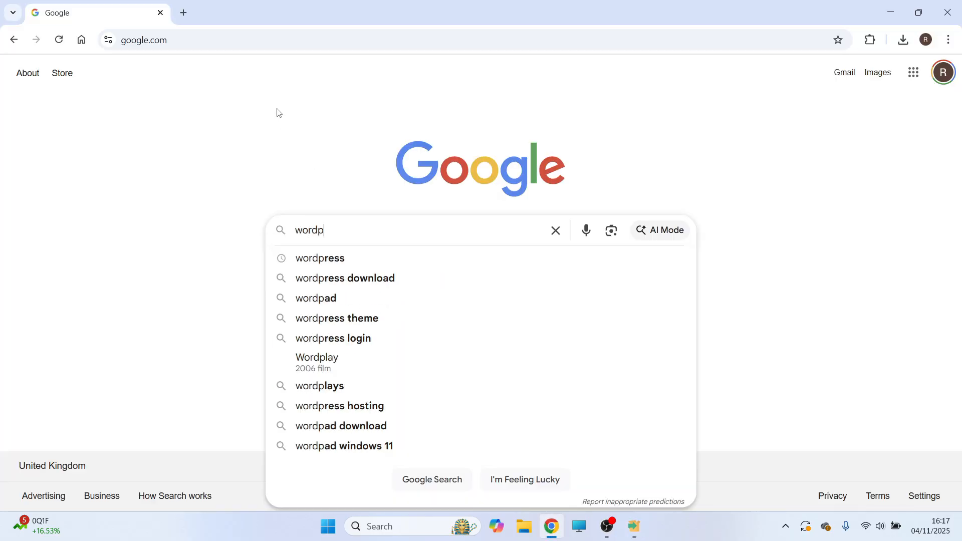
type("ress download")
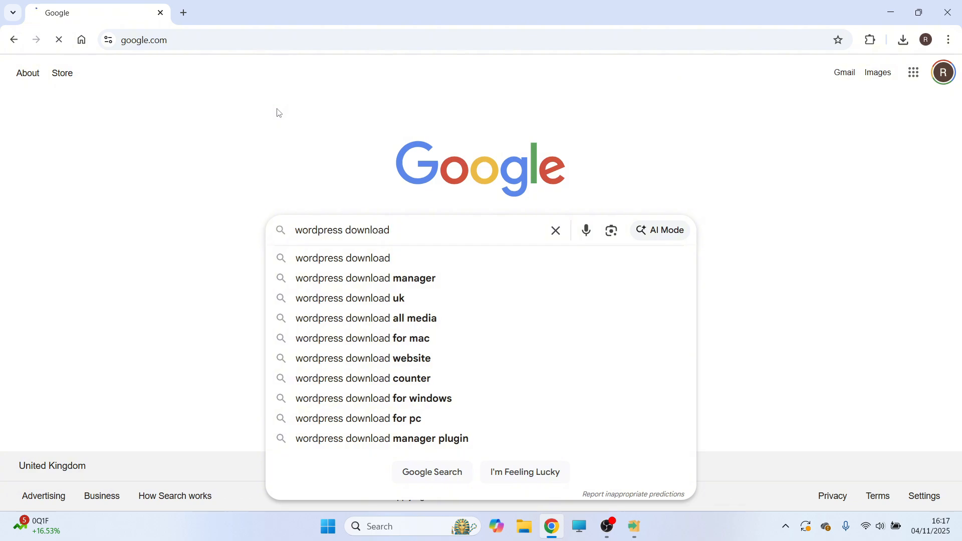
key("Return")
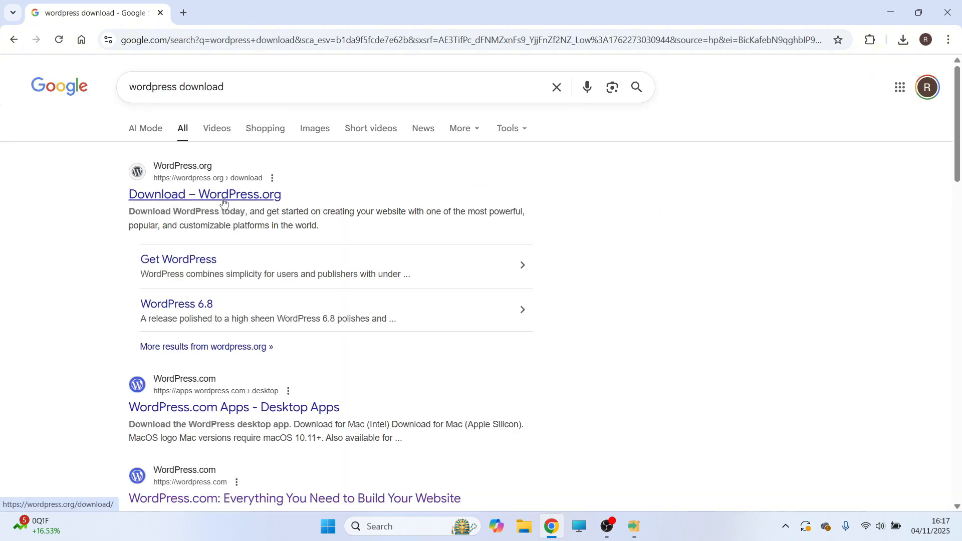
left_click(223, 199)
Download WordPress 6.8.3 for self-installation and check it in the browser's recent downloads.
scroll(180, 210, "down", 2)
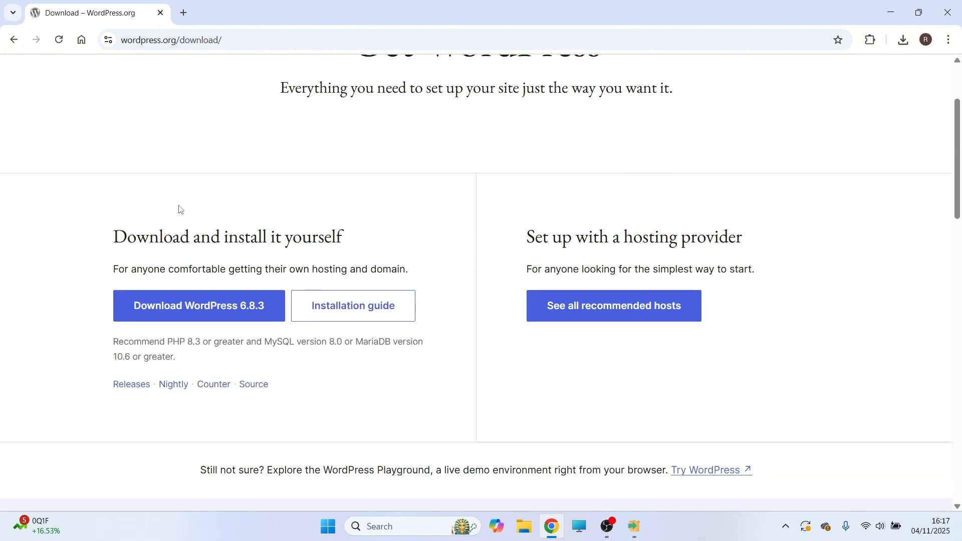
left_click(202, 313)
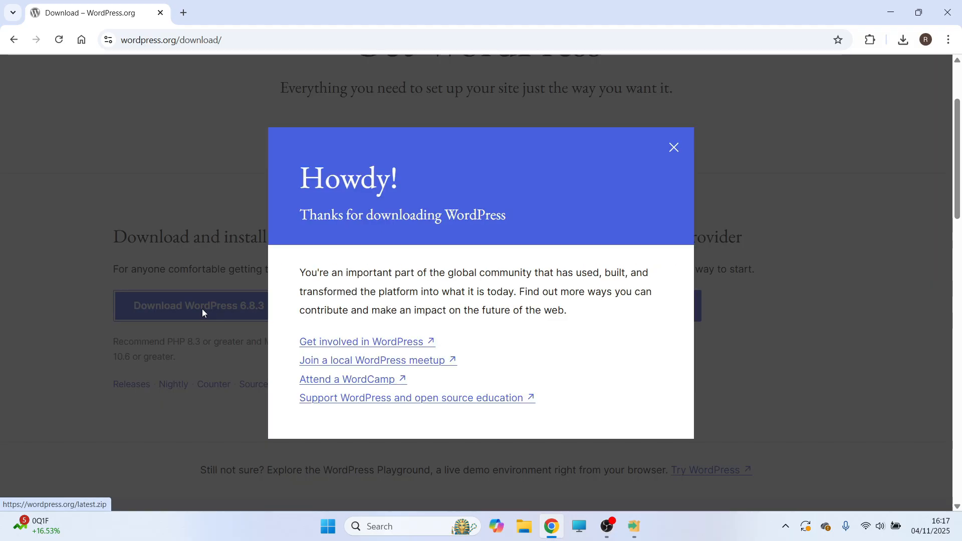
left_click(905, 43)
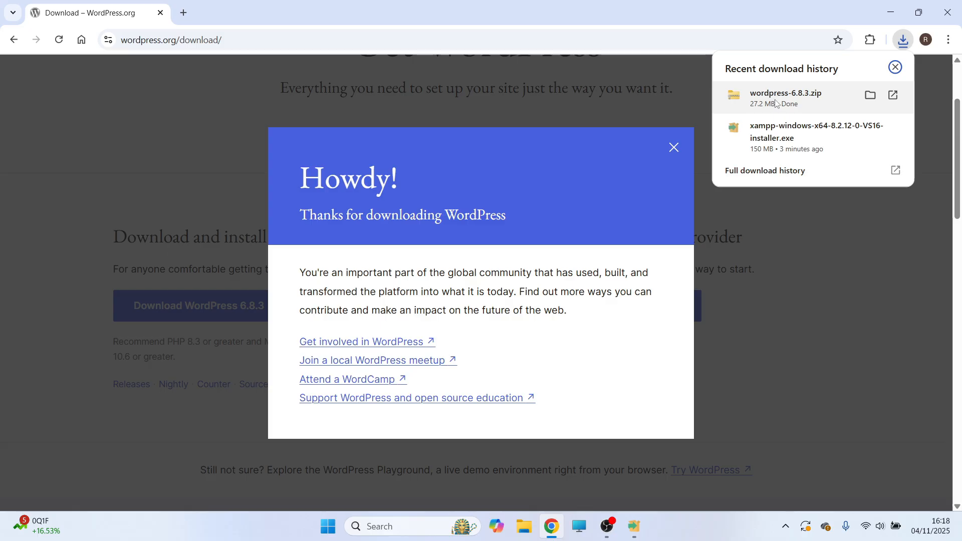
Extract the wordpress-6.8.3 zip in the Downloads folder to its default destination and close the open windows.
left_click(518, 537)
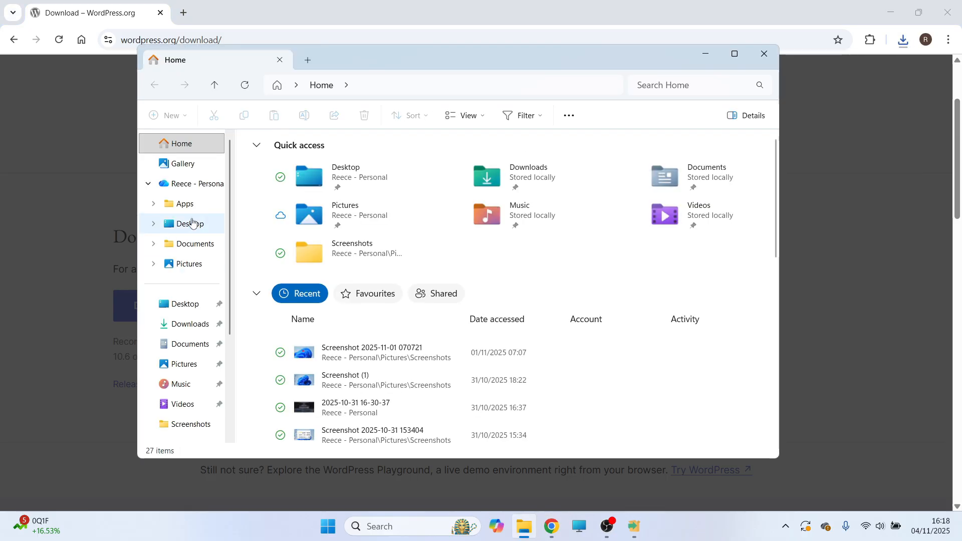
left_click(190, 324)
key("super+Up")
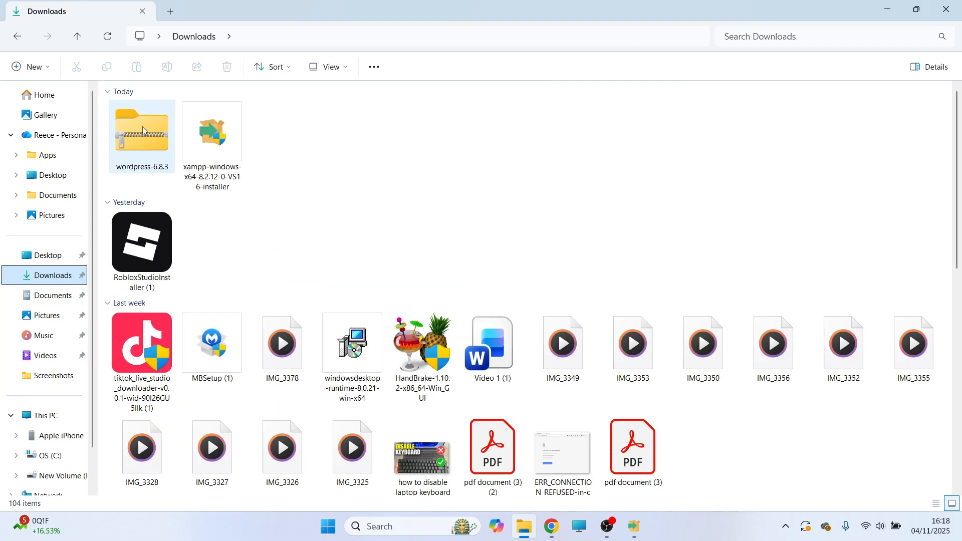
left_click(140, 123)
right_click(141, 123)
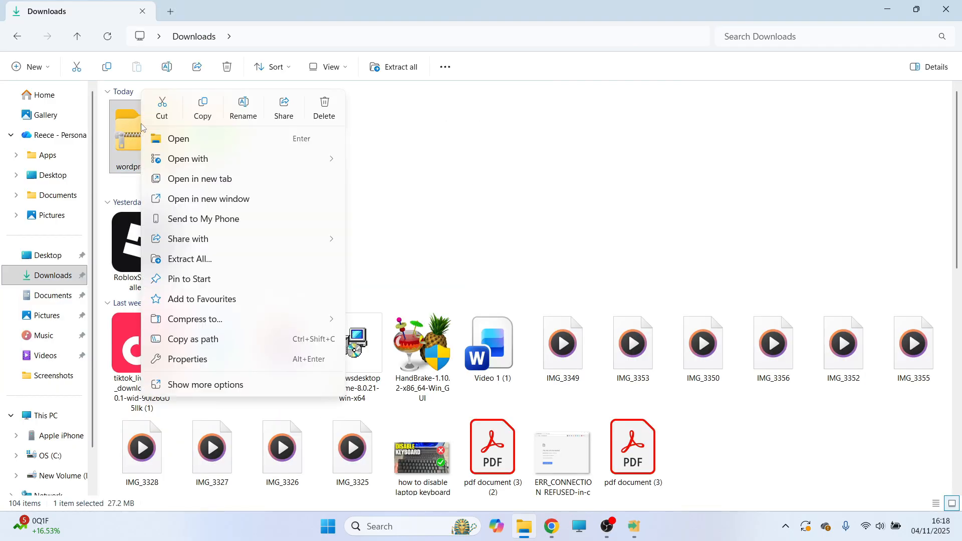
left_click(203, 264)
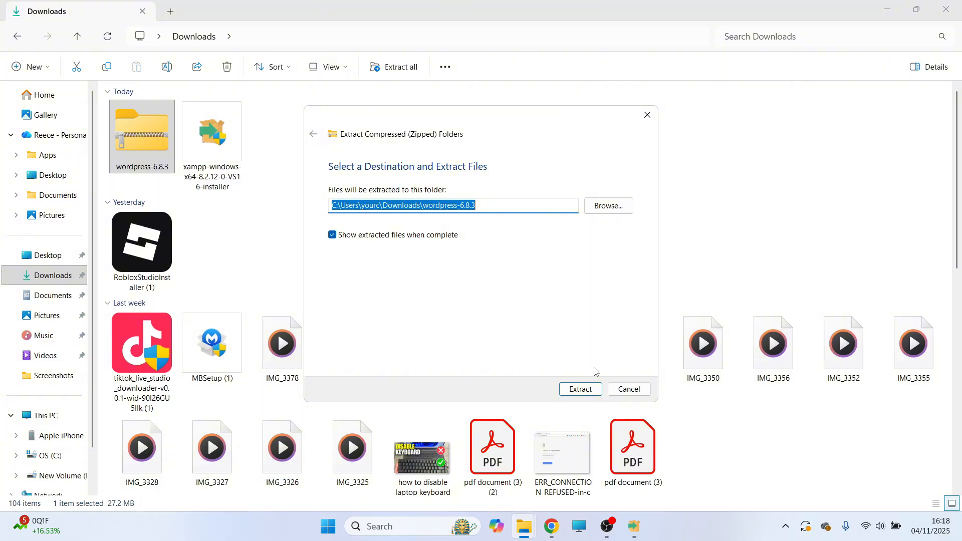
left_click(581, 389)
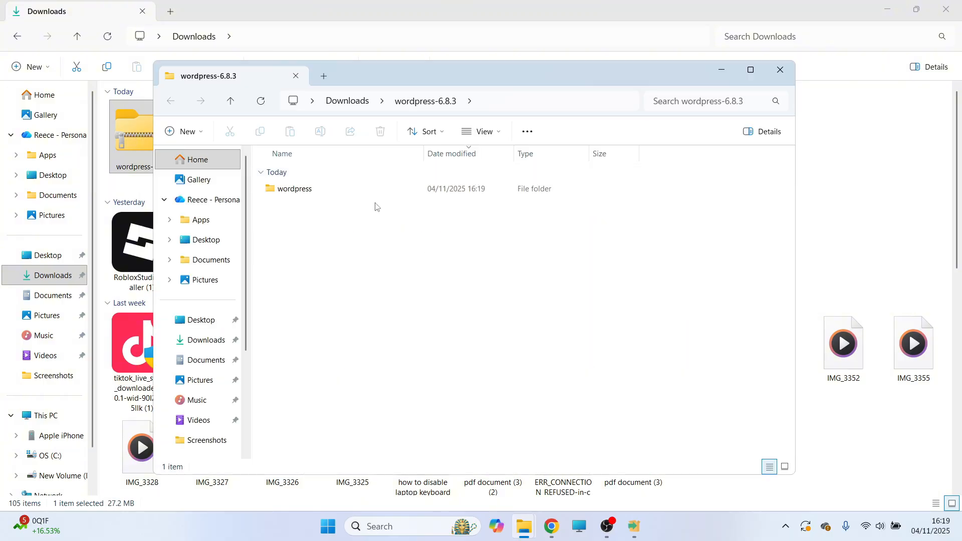
left_click(788, 69)
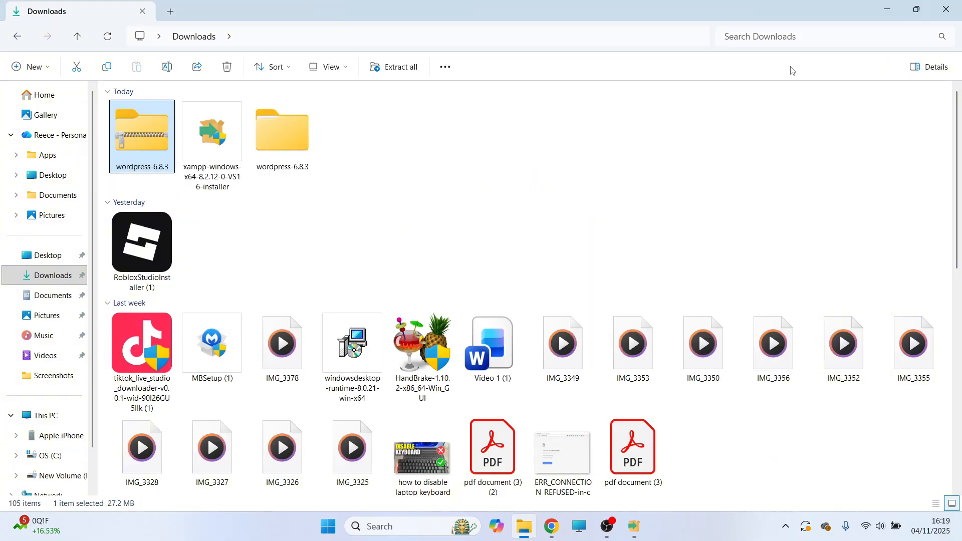
left_click(945, 9)
left_click(949, 7)
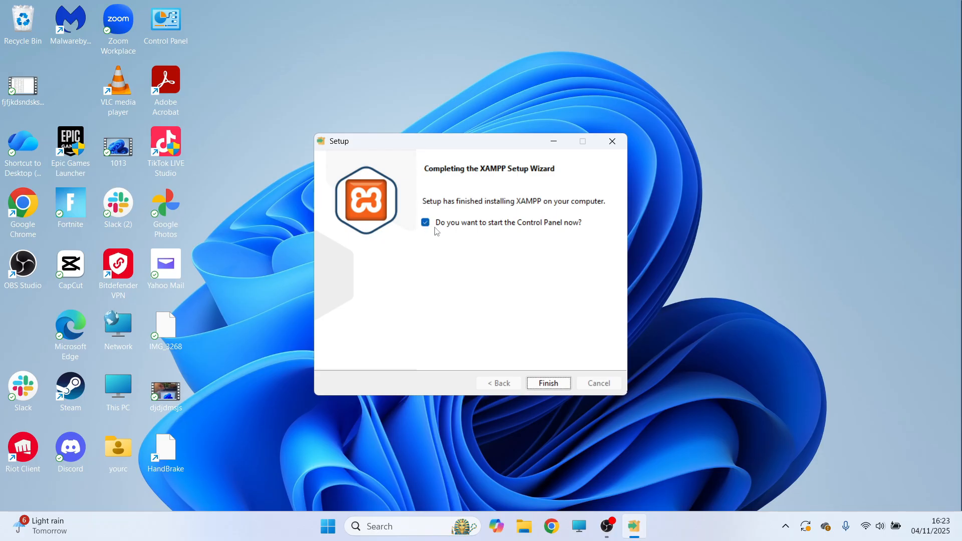
Finish the XAMPP setup with the Control Panel launching, and start the Apache and MySQL modules.
left_click(549, 383)
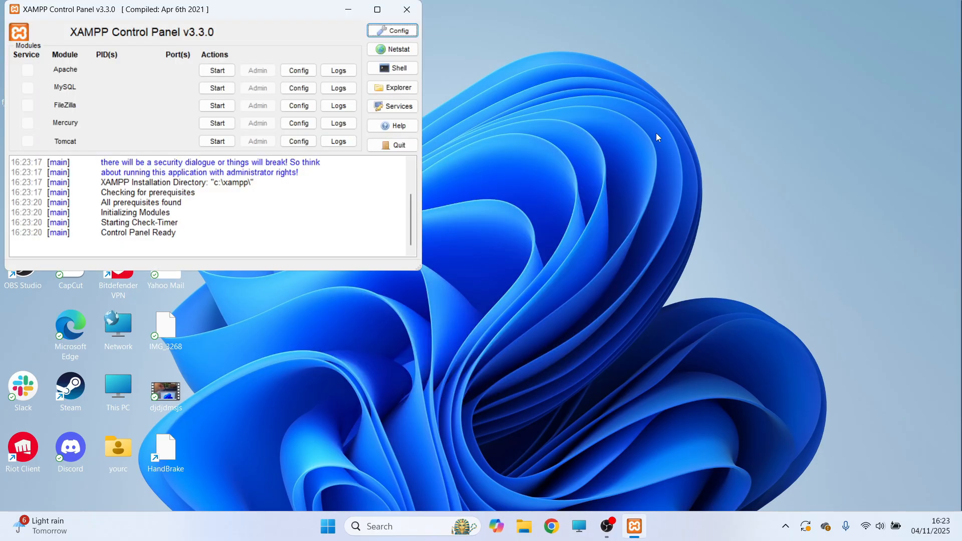
left_click_drag(279, 9, 456, 40)
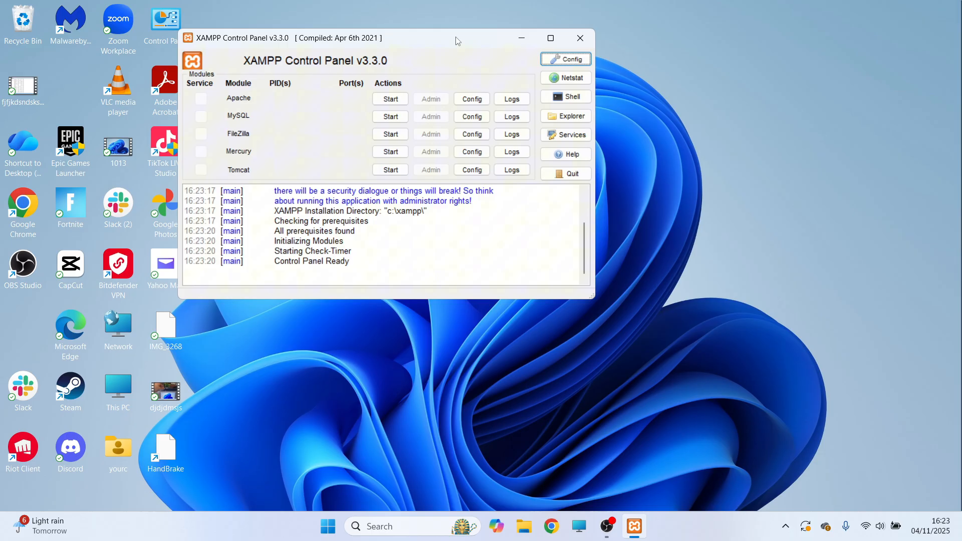
left_click(391, 99)
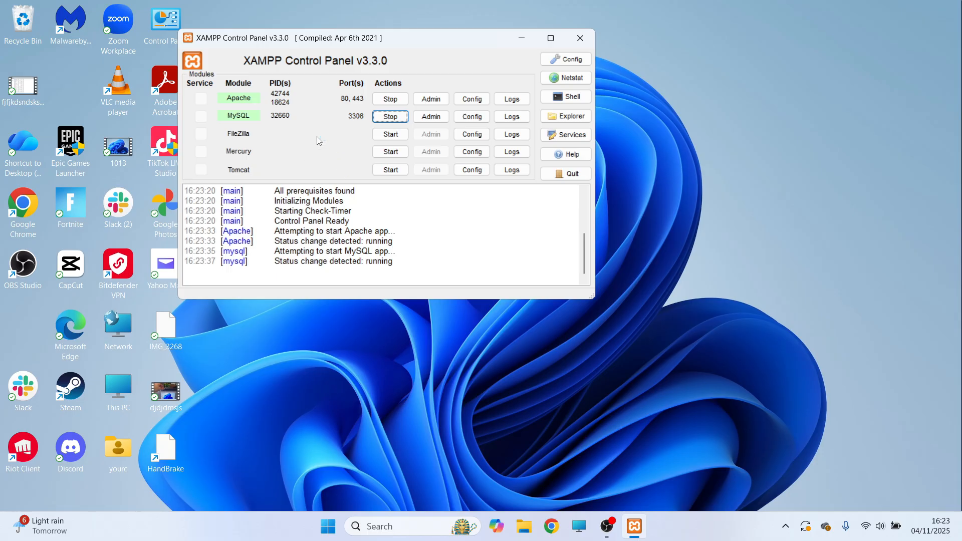
left_click_drag(373, 43, 415, 103)
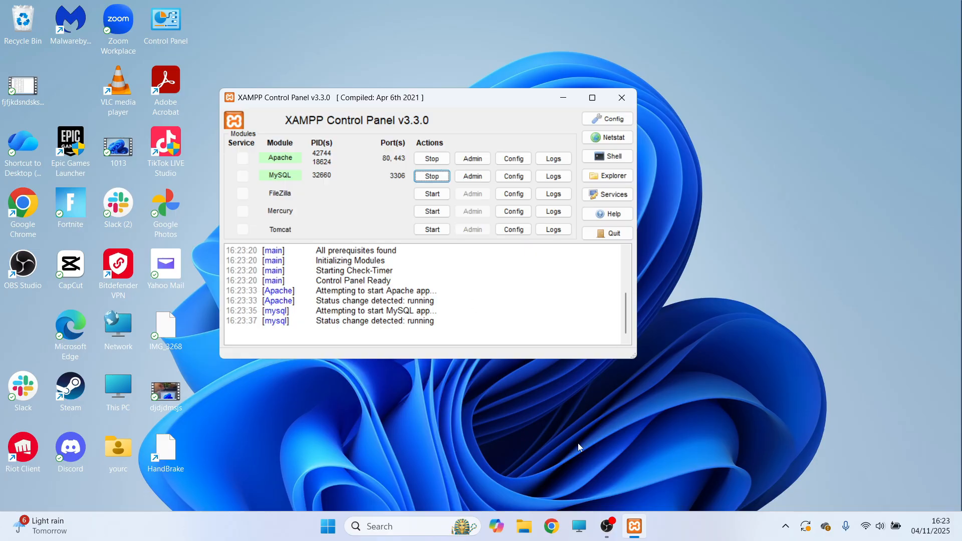
Cut the wordpress folder from inside the extracted wordpress-6.8.3 folder in Downloads.
left_click(524, 526)
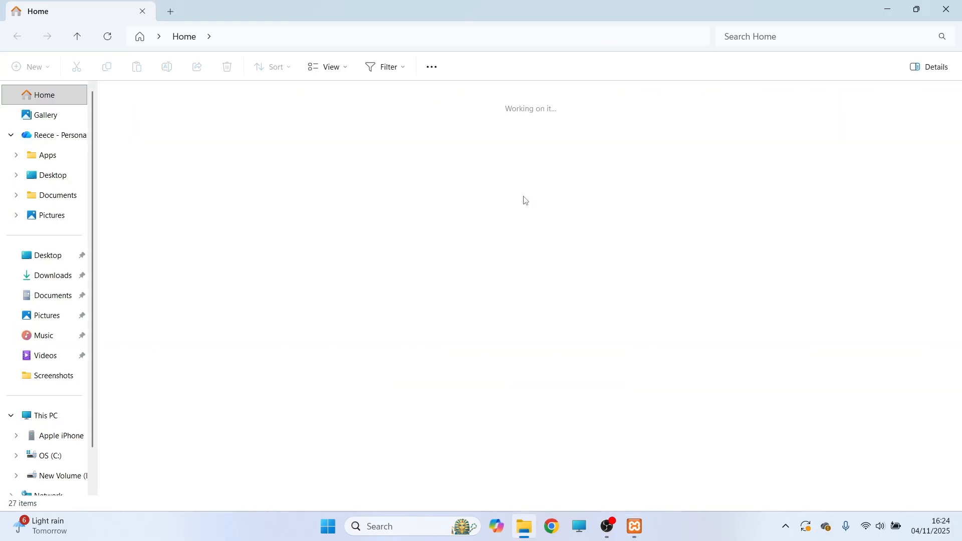
left_click(60, 275)
left_click(283, 137)
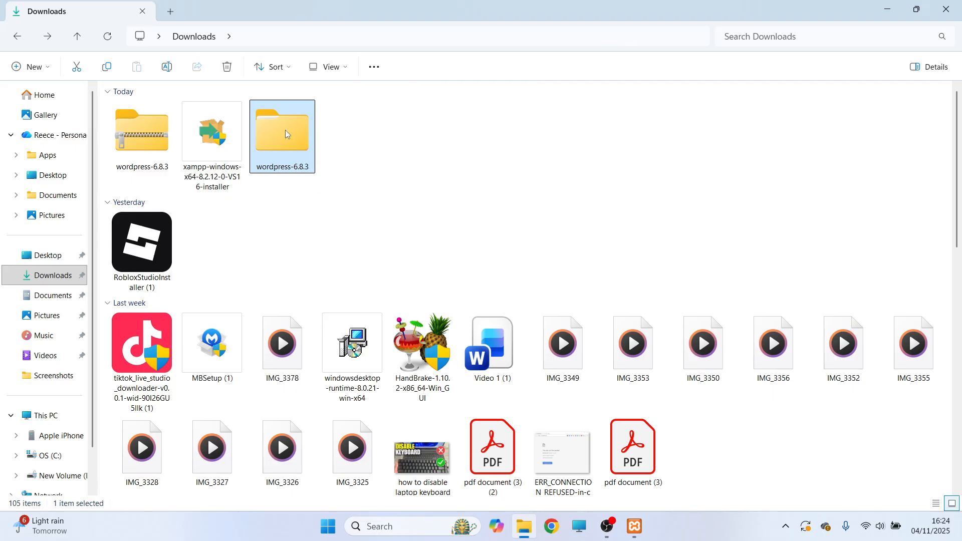
double_click(287, 142)
left_click(145, 126)
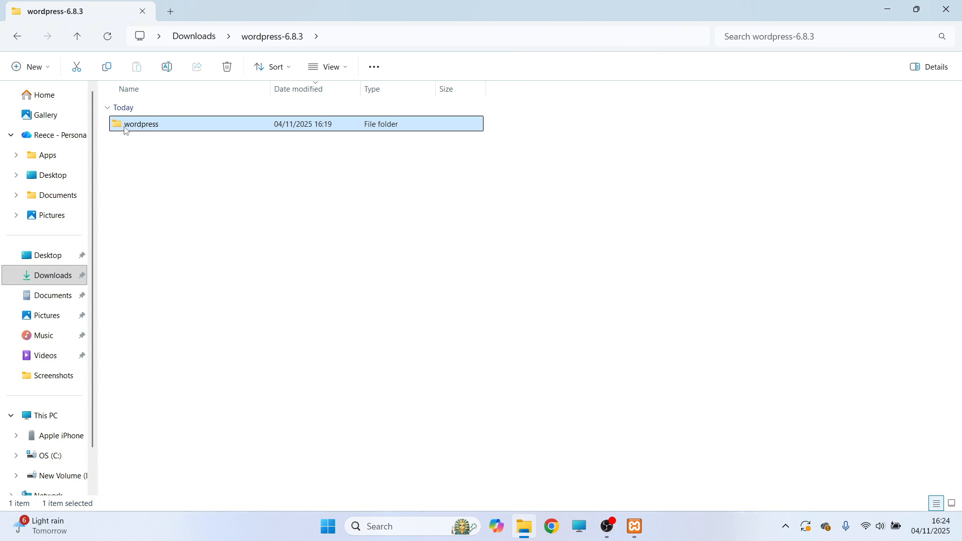
right_click(154, 130)
left_click(173, 146)
Paste the cut wordpress folder into the htdocs folder inside xampp on the OS (C:) drive.
scroll(52, 346, "down", 2)
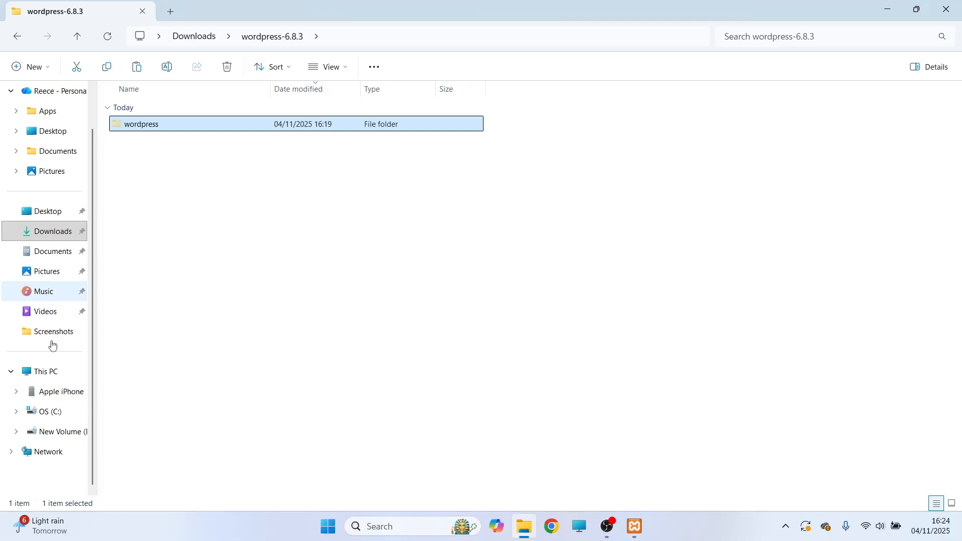
left_click(49, 415)
double_click(153, 263)
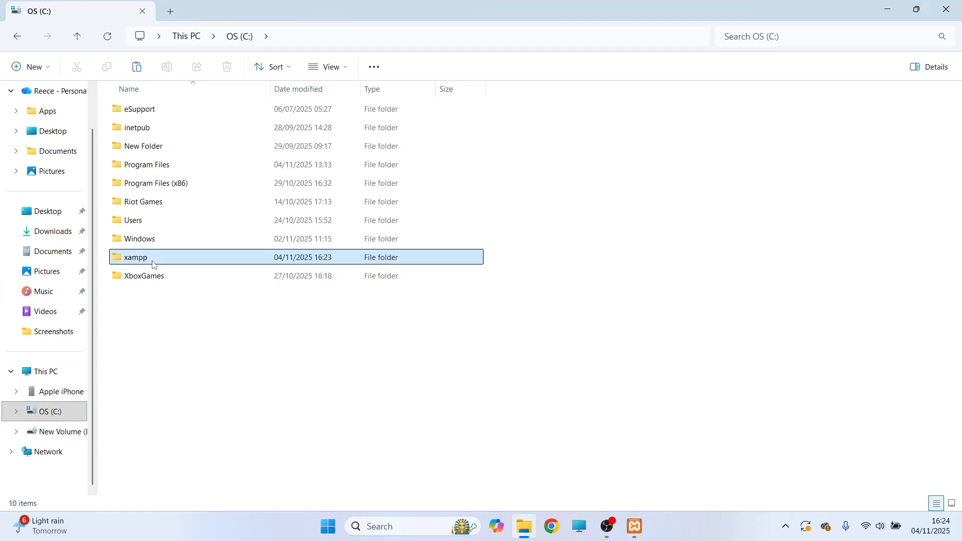
left_click(151, 203)
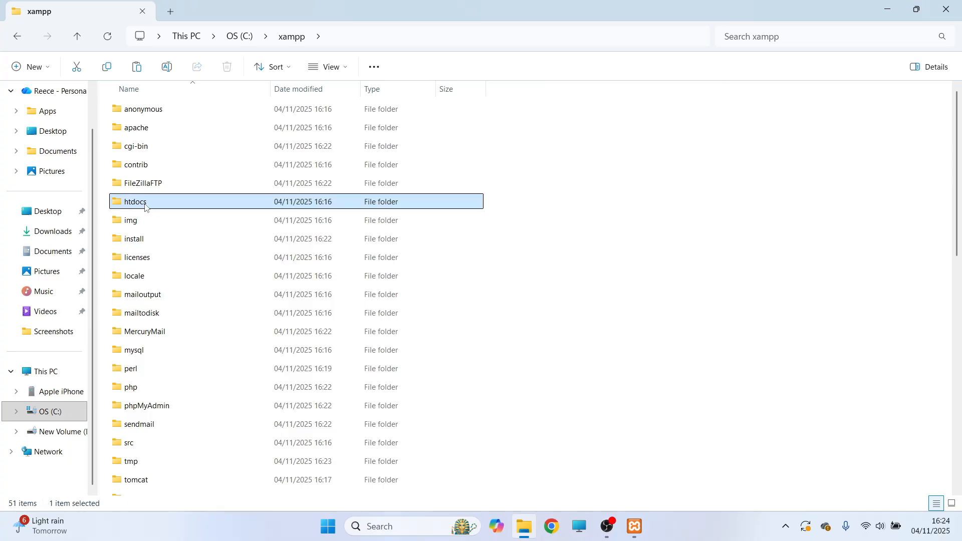
double_click(150, 205)
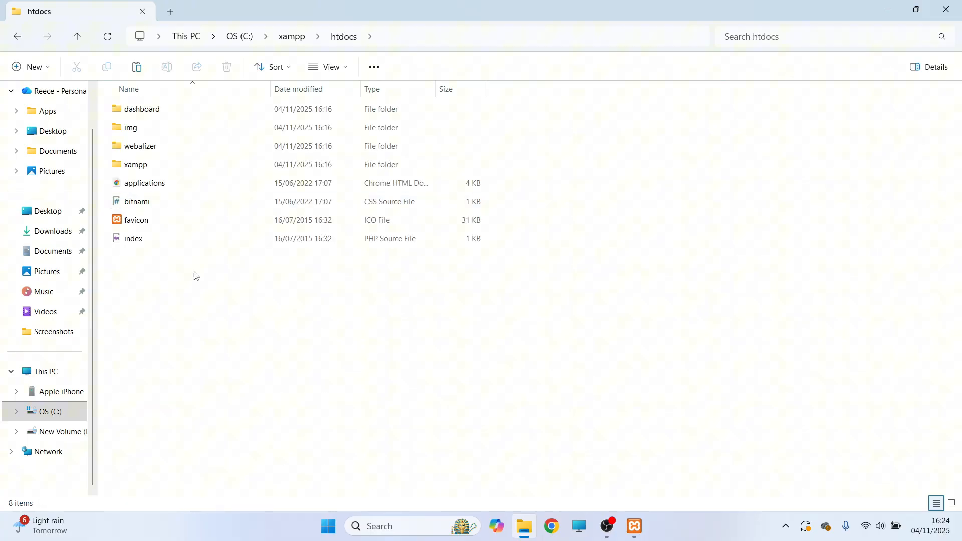
right_click(195, 276)
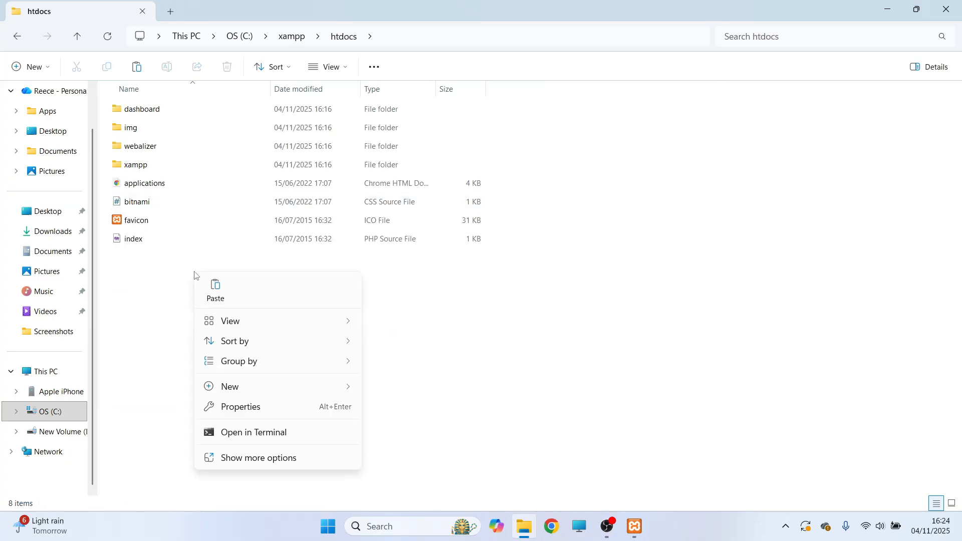
left_click(214, 291)
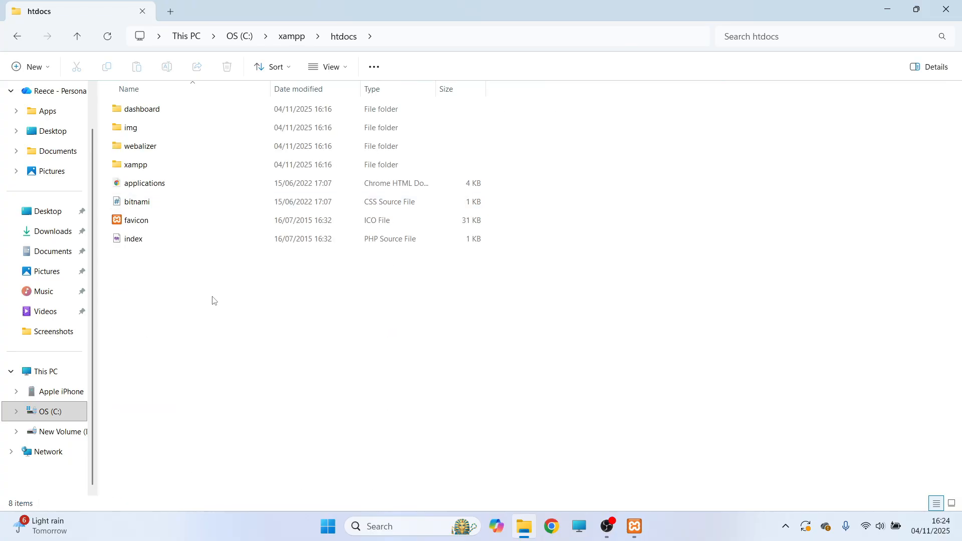
Switch to the XAMPP Control Panel, open phpMyAdmin for the MySQL module and create a database named wordpress.
left_click(887, 9)
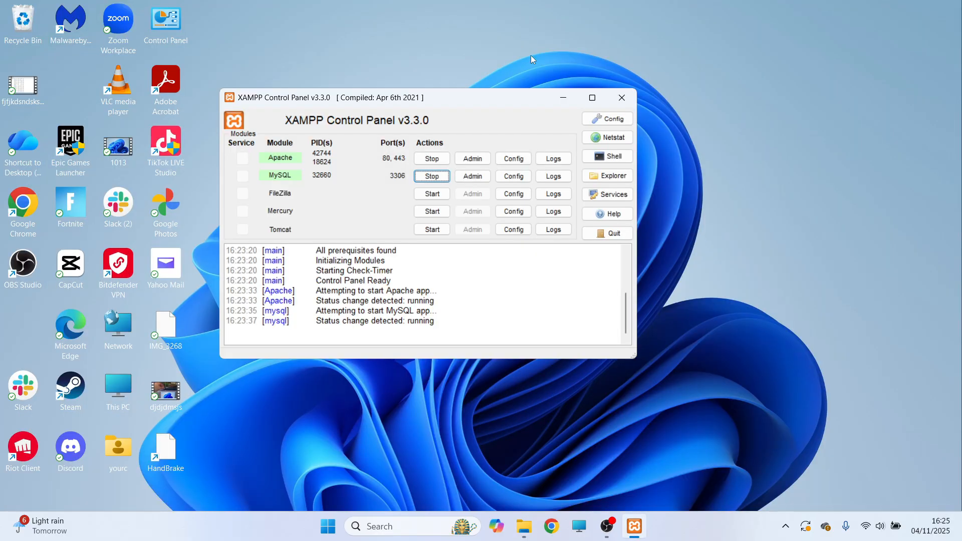
left_click(472, 176)
left_click(44, 138)
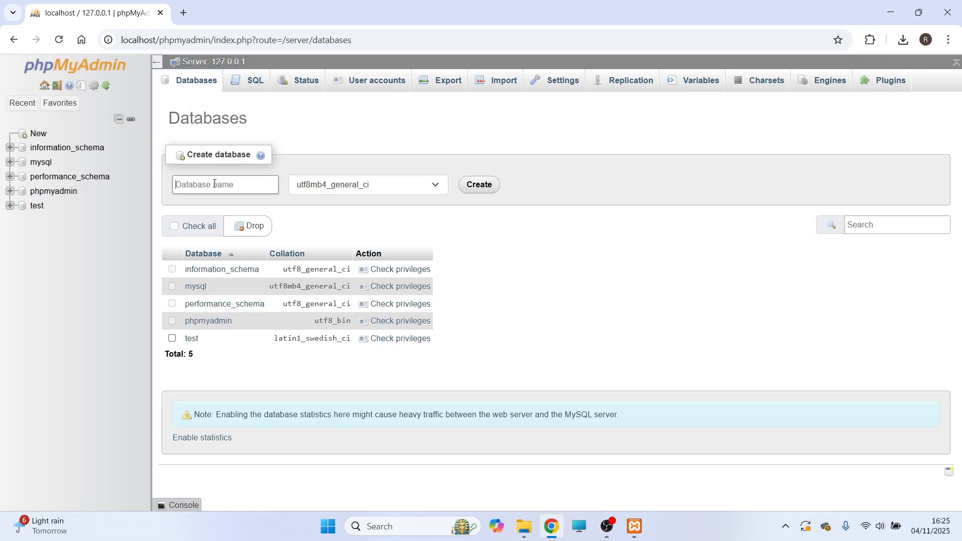
left_click(215, 184)
type("wordpress")
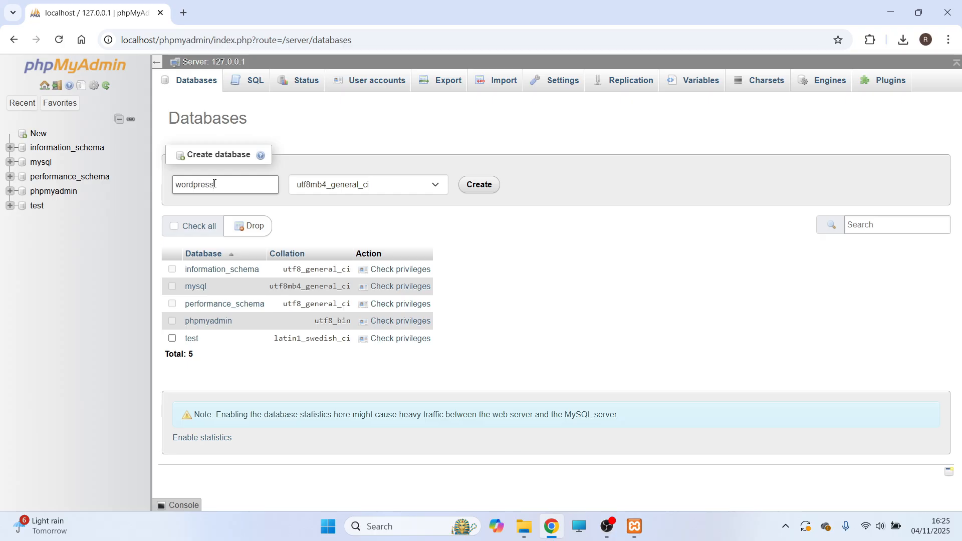
left_click(475, 187)
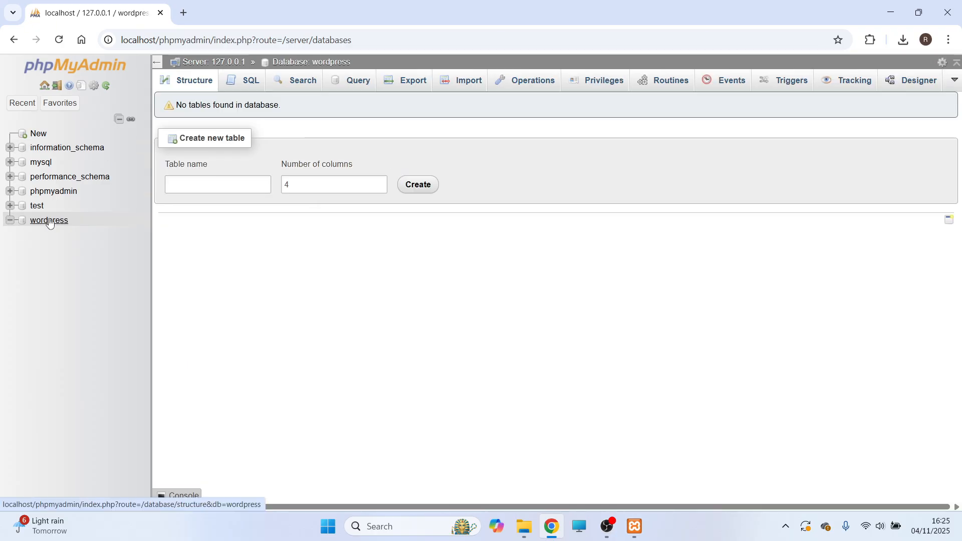
Open localhost/wordpress in a new browser tab and continue the setup in English (United States).
left_click(188, 14)
type("local")
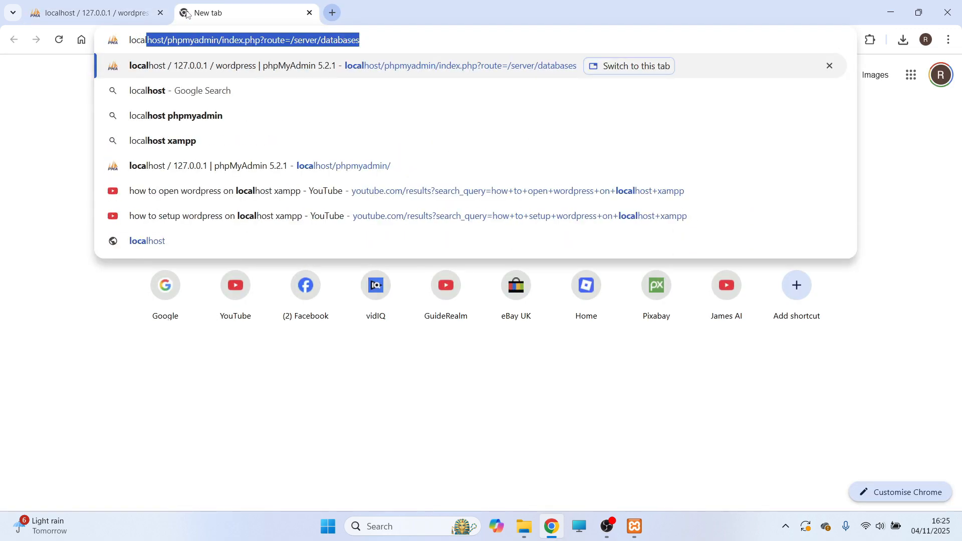
type("host/wor")
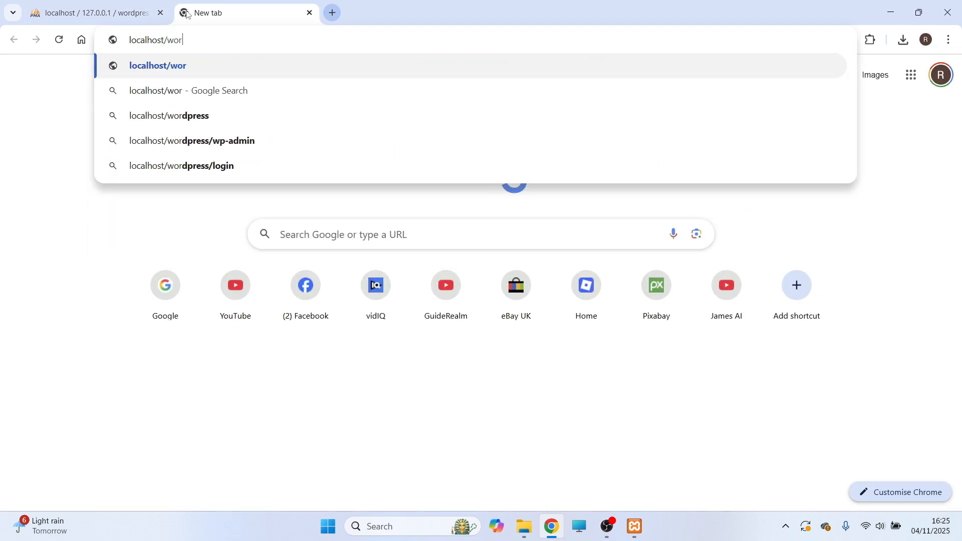
type("dpress")
key("Return")
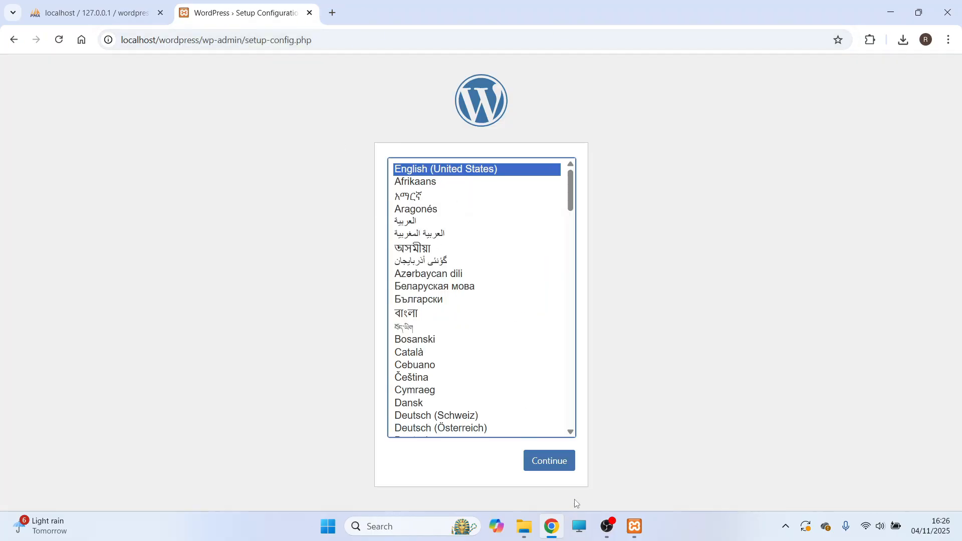
left_click(548, 467)
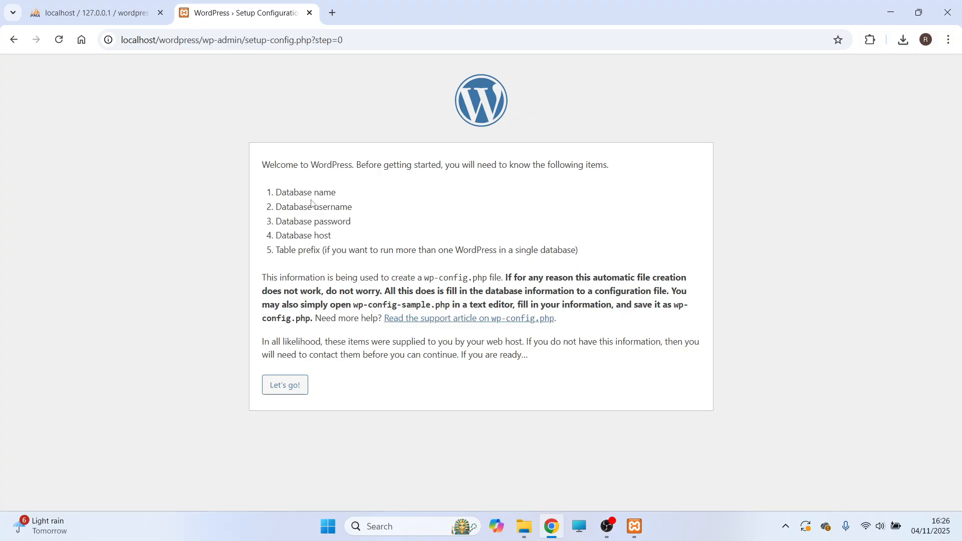
Submit the WordPress database connection details with database name wordpress, username root and an empty password.
left_click(283, 389)
type("wordpress")
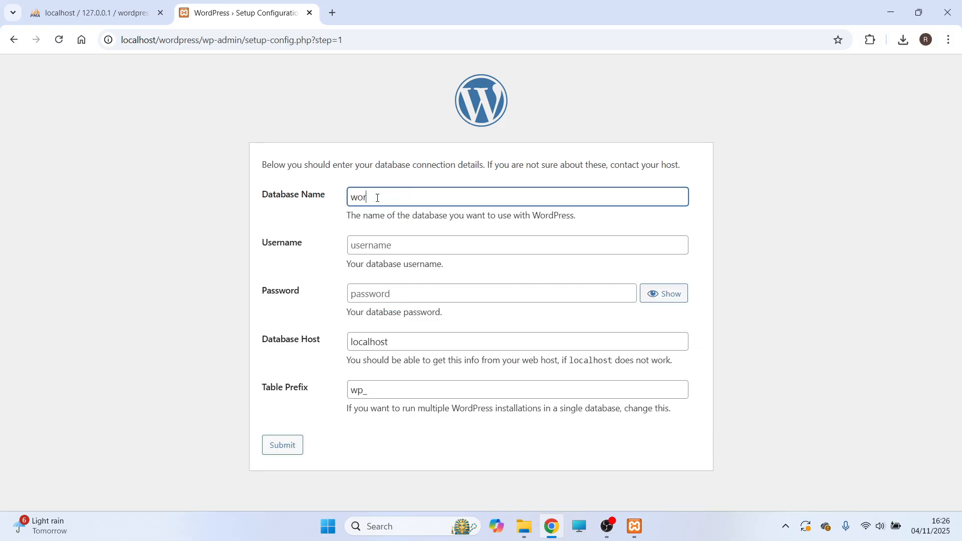
left_click(98, 5)
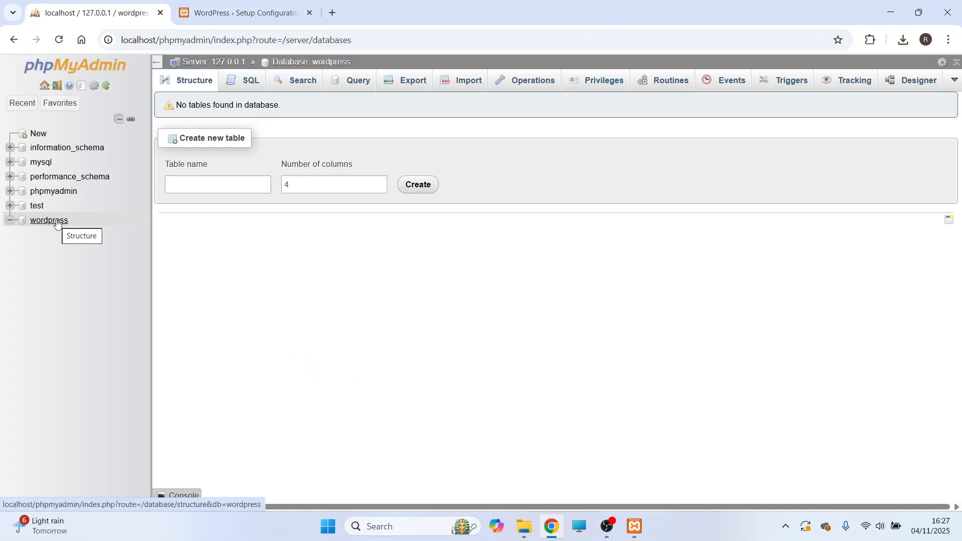
left_click(240, 13)
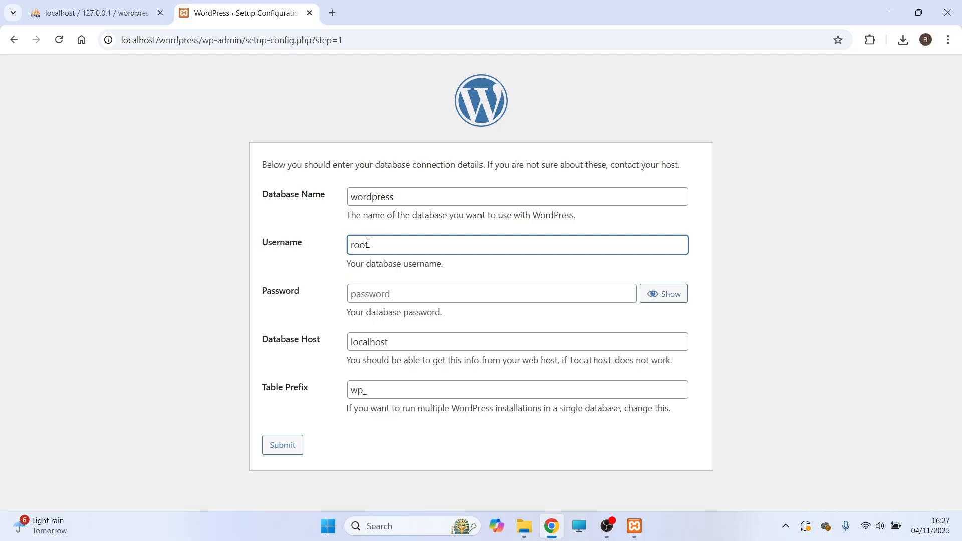
left_click(380, 297)
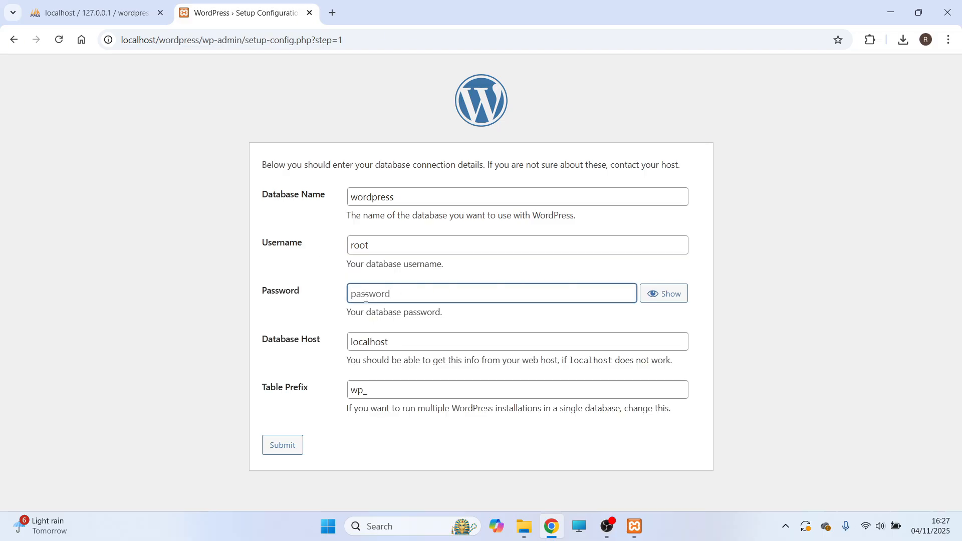
left_click(284, 445)
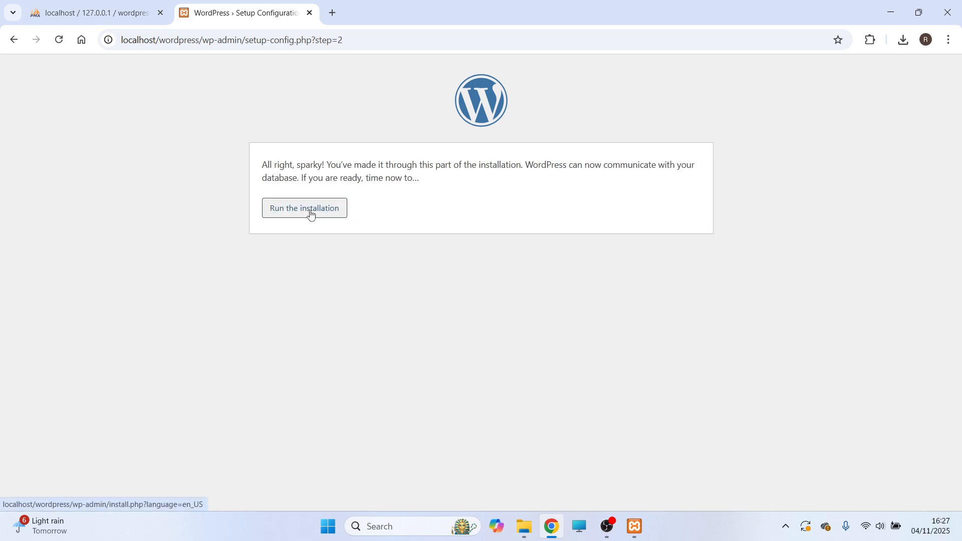
Run the WordPress installation and enter the site title WordPress, the username root and the account password.
left_click(310, 214)
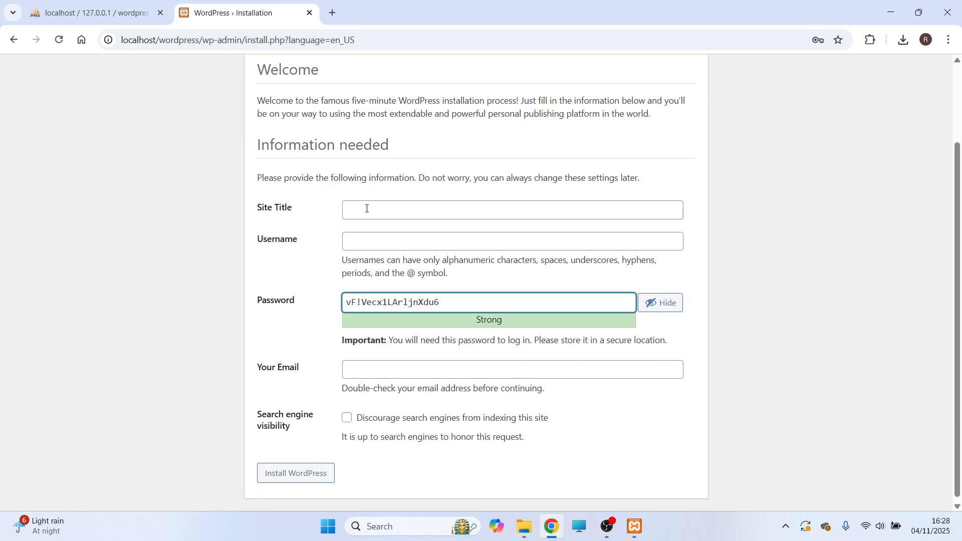
left_click(367, 209)
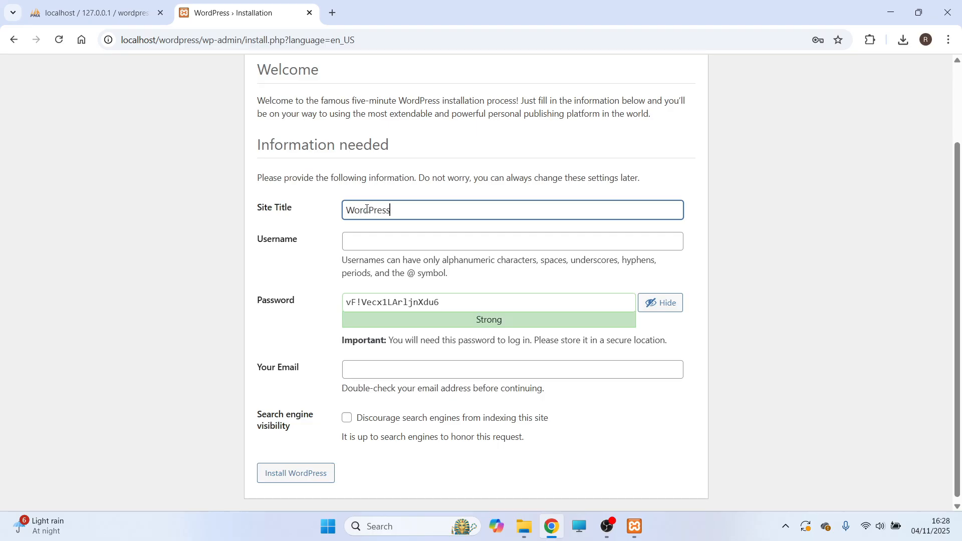
left_click(382, 243)
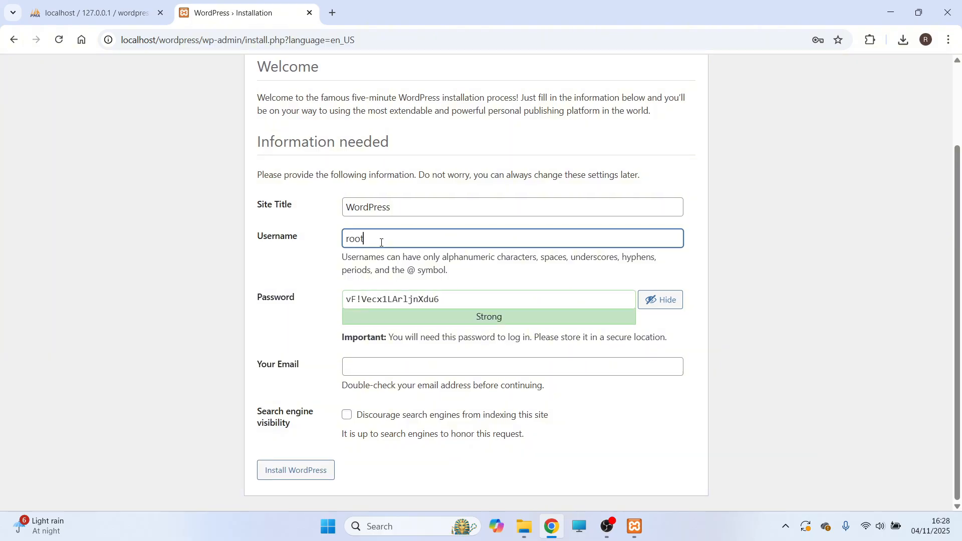
triple_click(375, 298)
type("root")
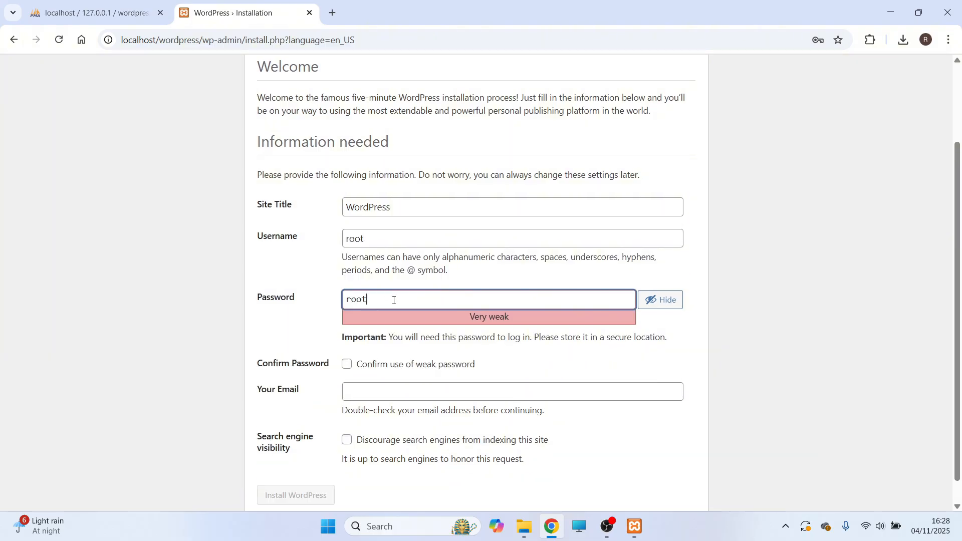
Fill in the contact e-mail, confirm use of the weak password and install WordPress.
scroll(395, 300, "down", 1)
left_click(370, 362)
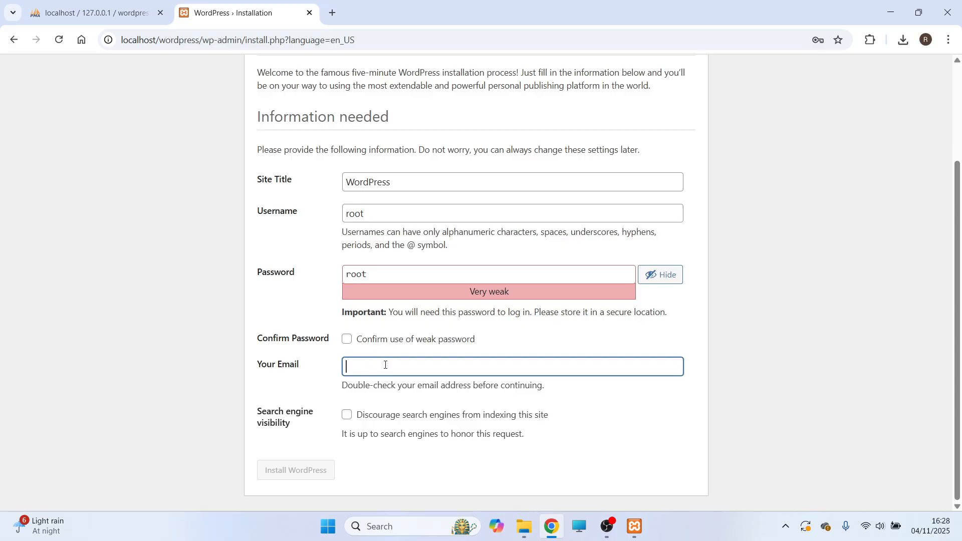
key("ctrl+v")
left_click(350, 342)
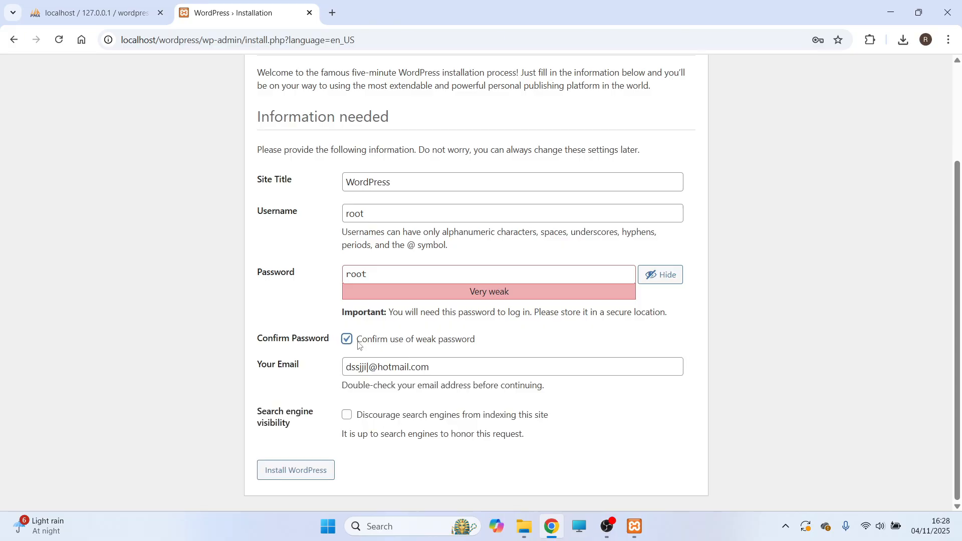
left_click(292, 473)
Log in to the new WordPress site with the username root and the account password.
left_click(276, 303)
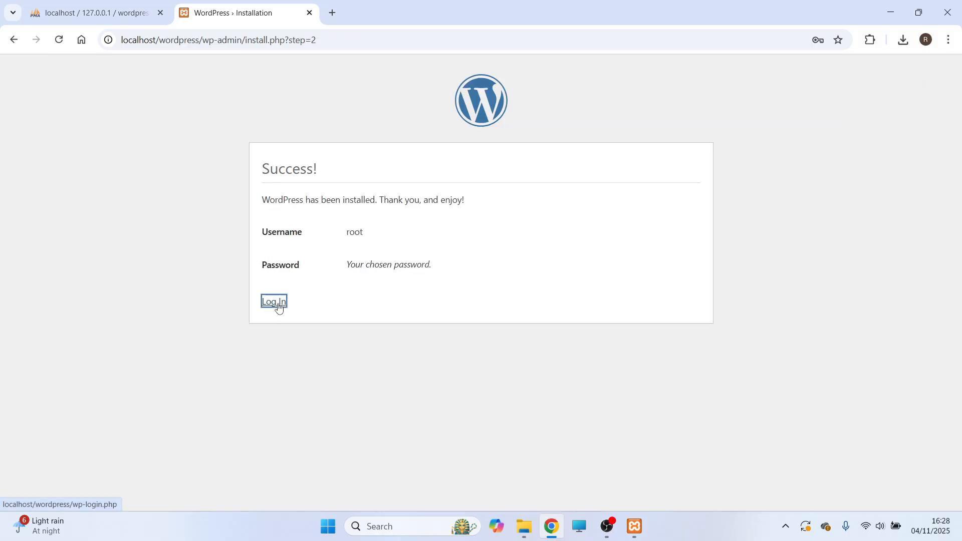
type("root")
key("Tab")
type("root")
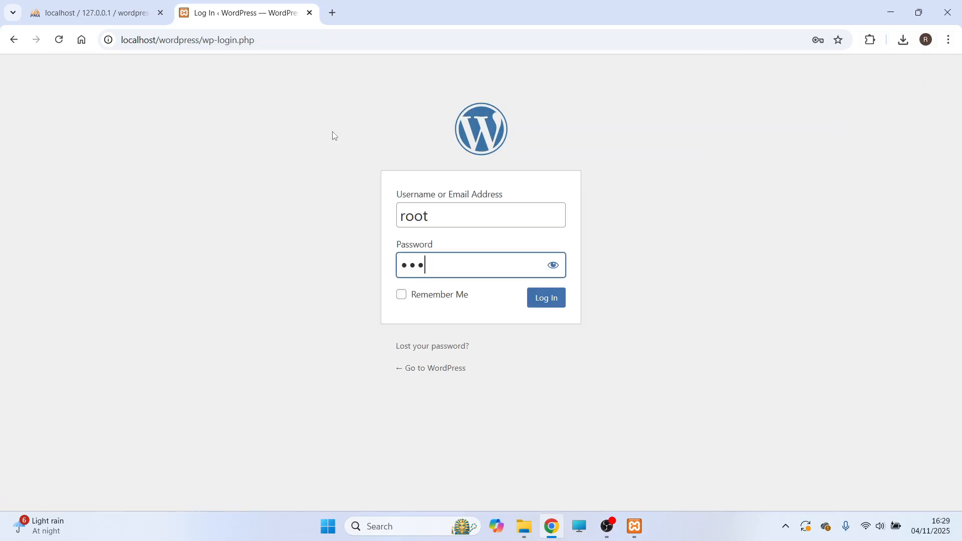
key("Return")
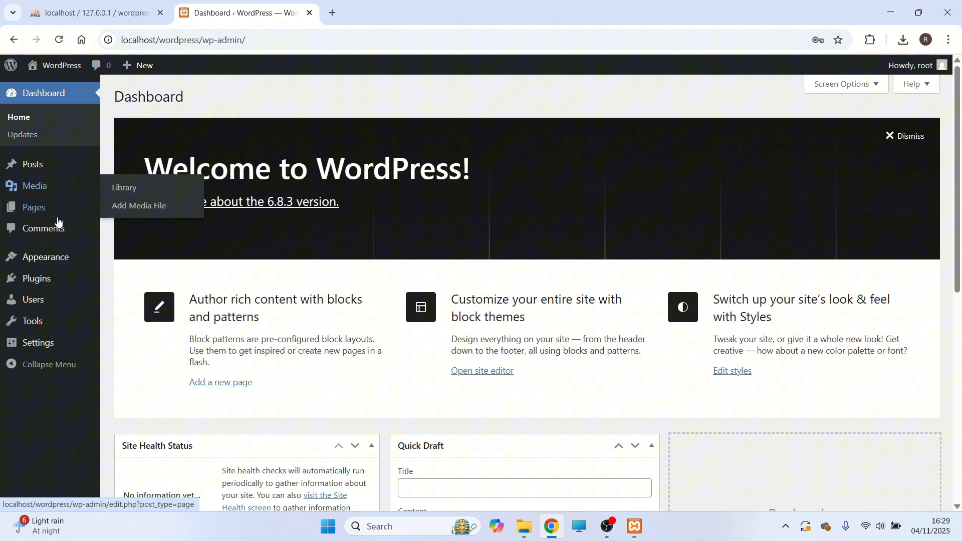
Look over the WordPress dashboard and visit the site's front page.
scroll(52, 236, "down", 1)
mouse_move(50, 256)
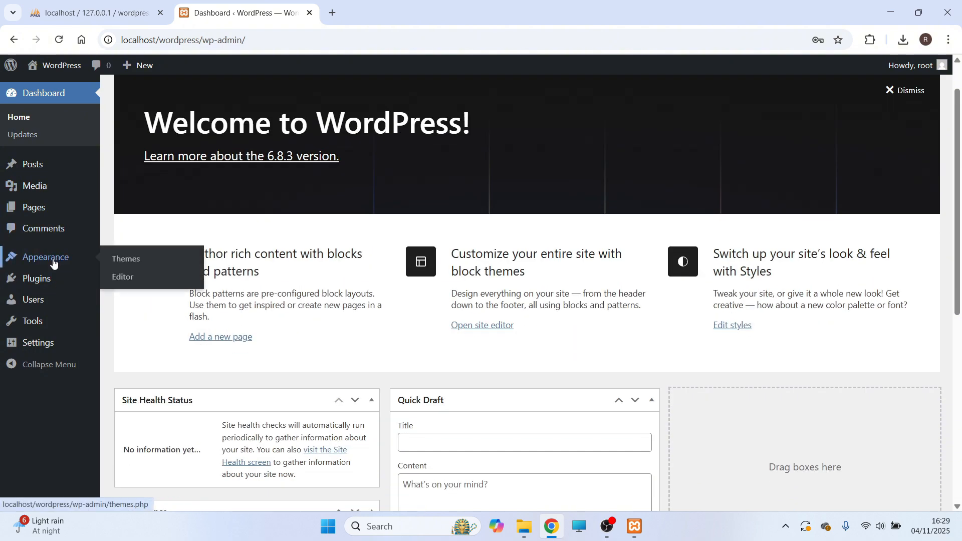
scroll(50, 258, "down", 1)
scroll(53, 261, "up", 2)
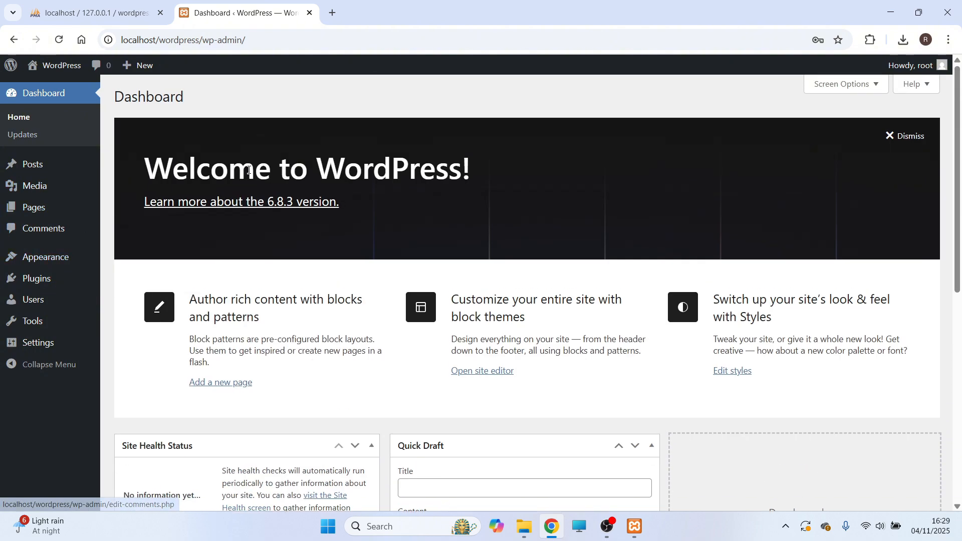
mouse_move(64, 65)
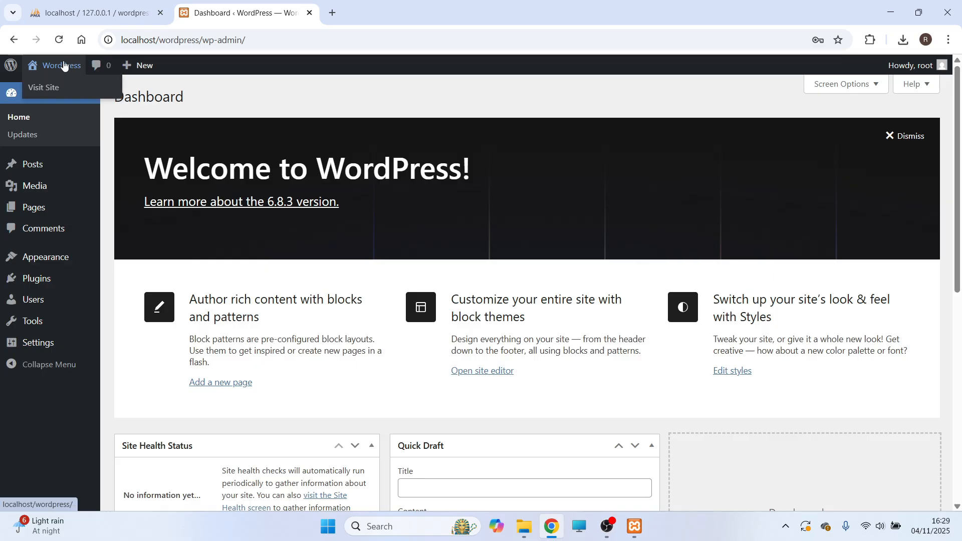
left_click(56, 90)
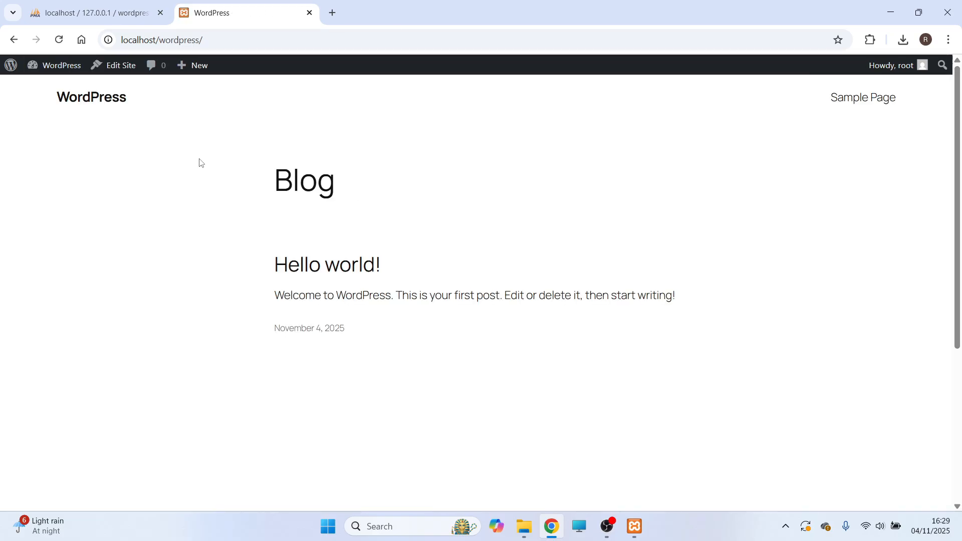